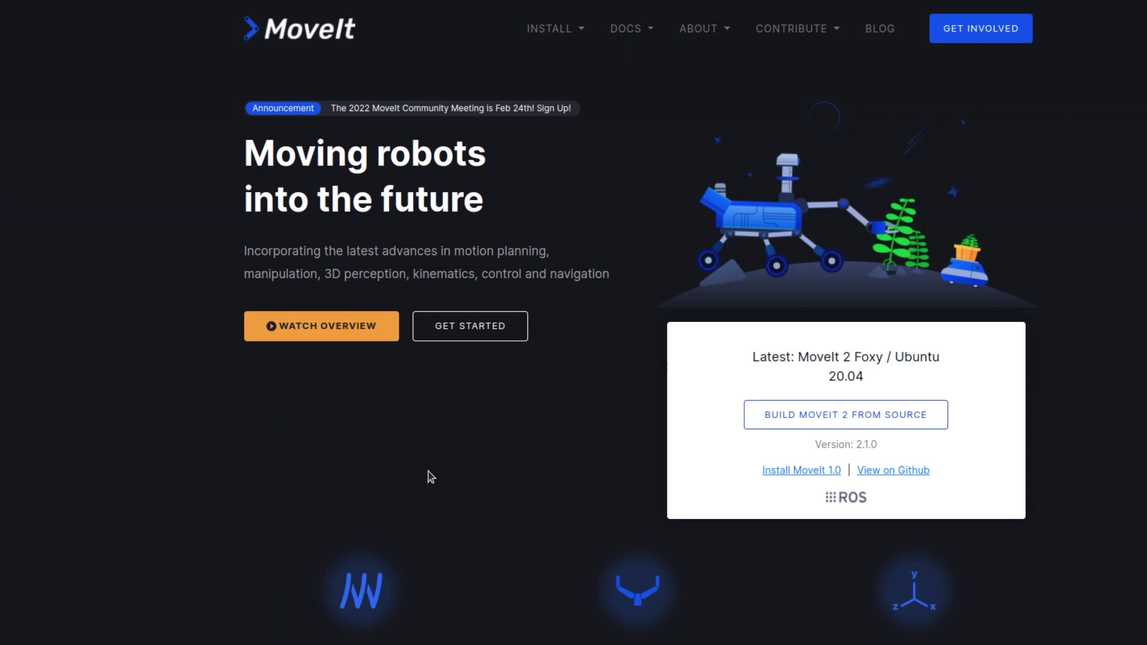
- Scroll the MoveIt homepage past the feature tiles to Companies using MoveIt and 3D Interactive Visualizer
scroll(669, 512, down, 8)
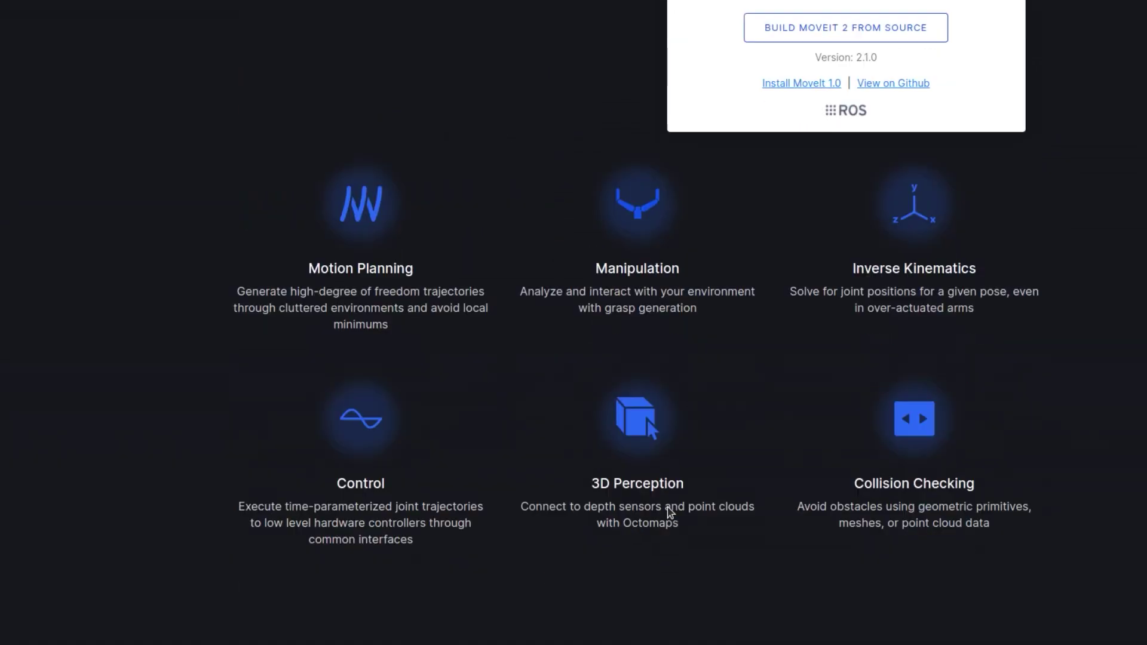
scroll(668, 512, down, 9)
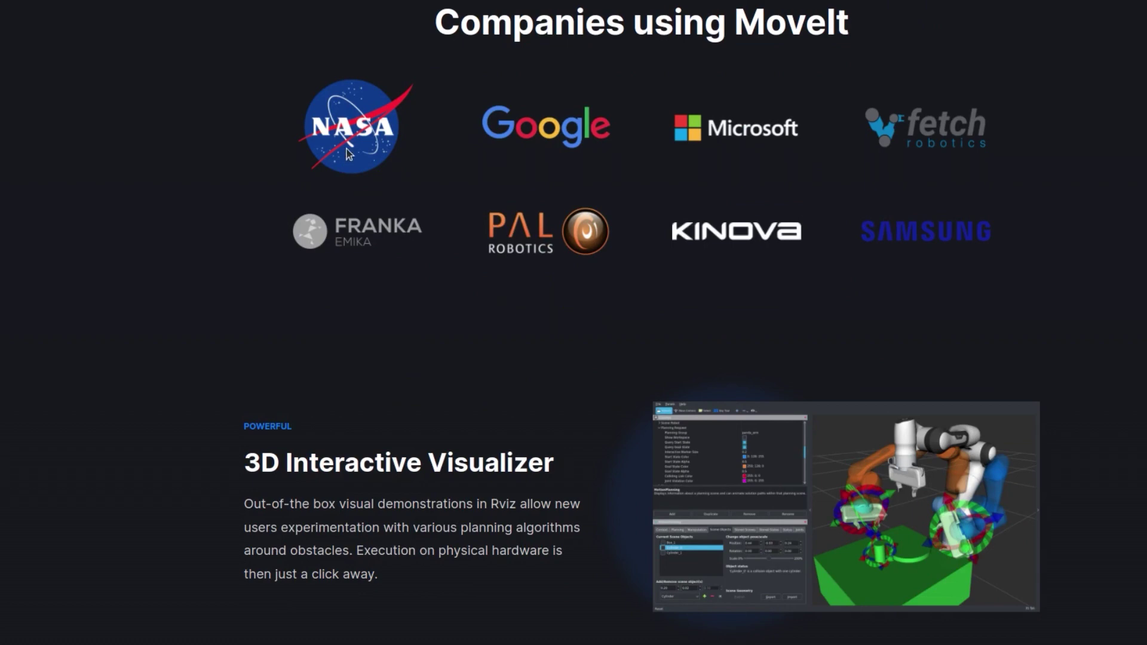
scroll(223, 350, down, 1)
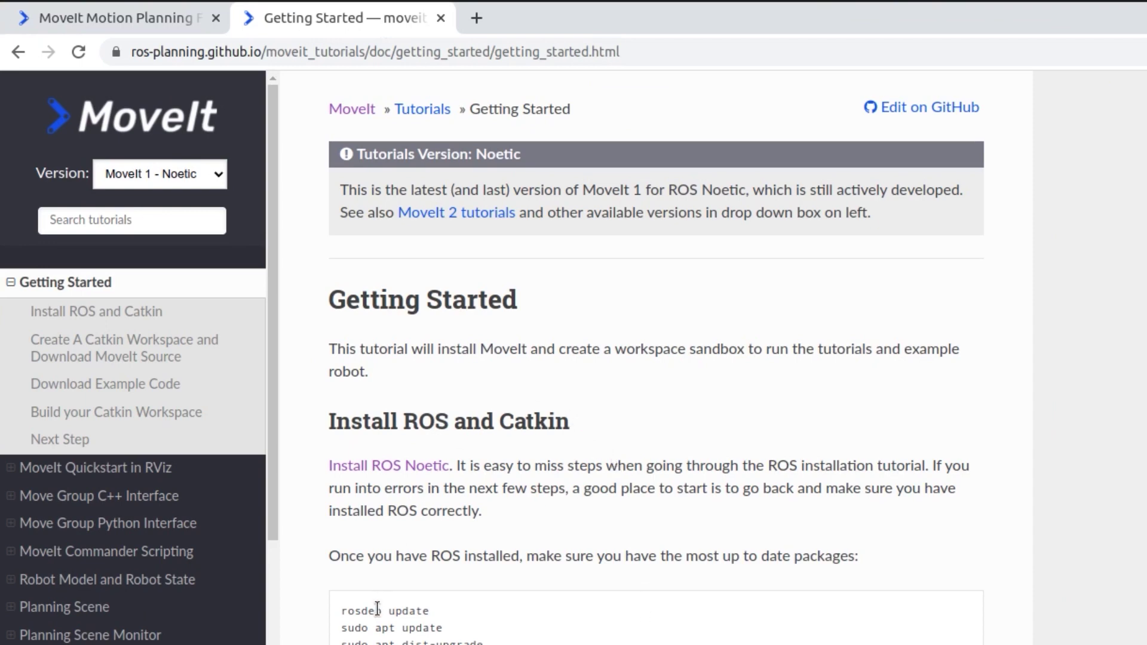
- Scroll the Getting Started tutorial down to the Build your Catkin Workspace instructions
scroll(376, 607, down, 3)
scroll(518, 544, down, 10)
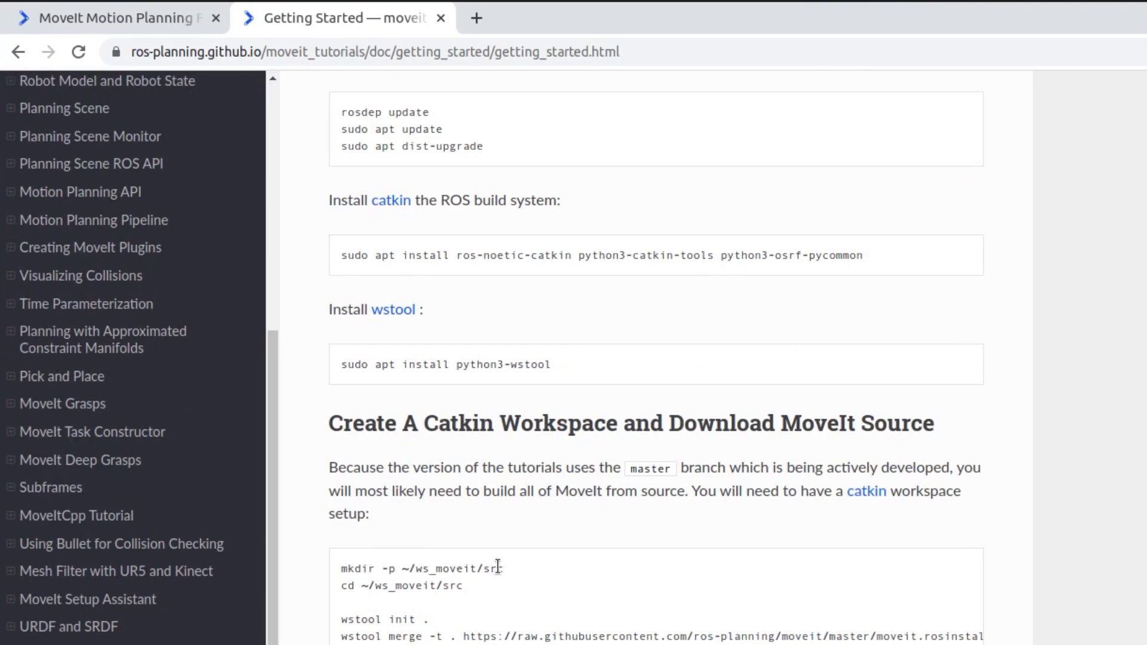
scroll(498, 566, down, 5)
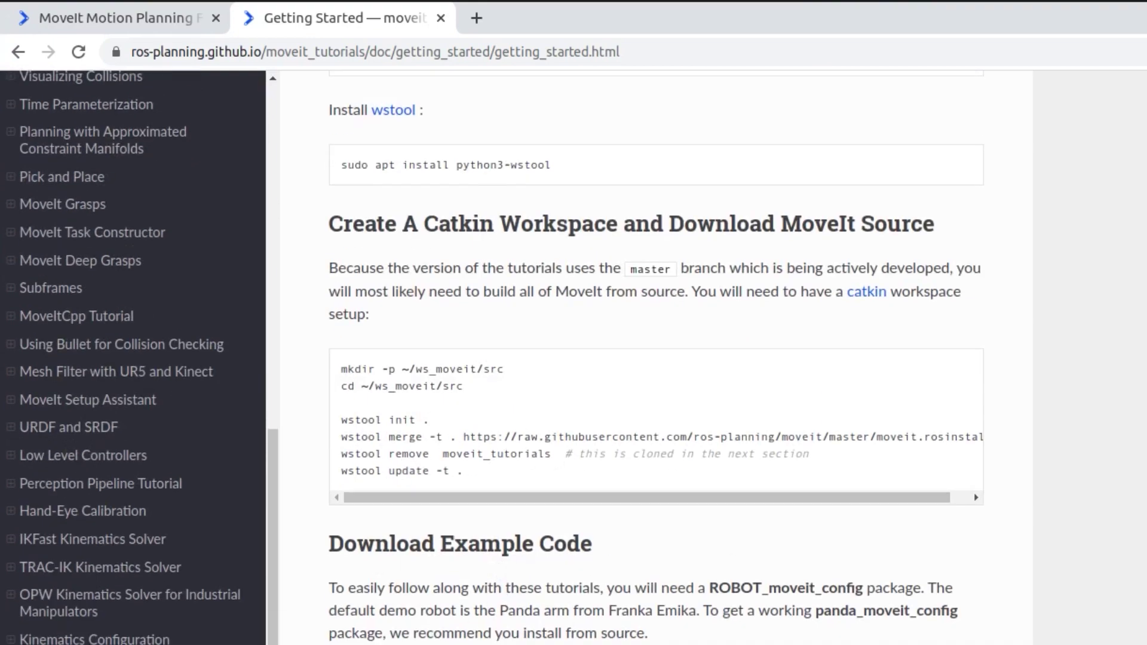
scroll(452, 455, down, 14)
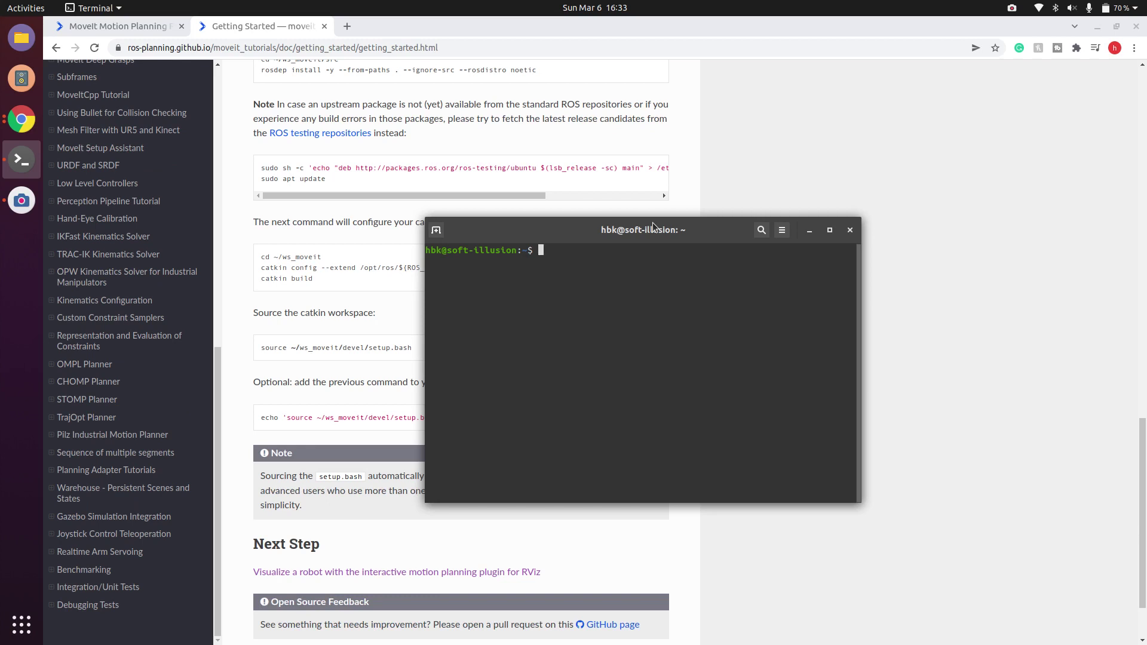
- Enter the ws_moveit/ workspace and list its build, devel, logs and src folders
text(cd ws_moveit/)
key(Return)
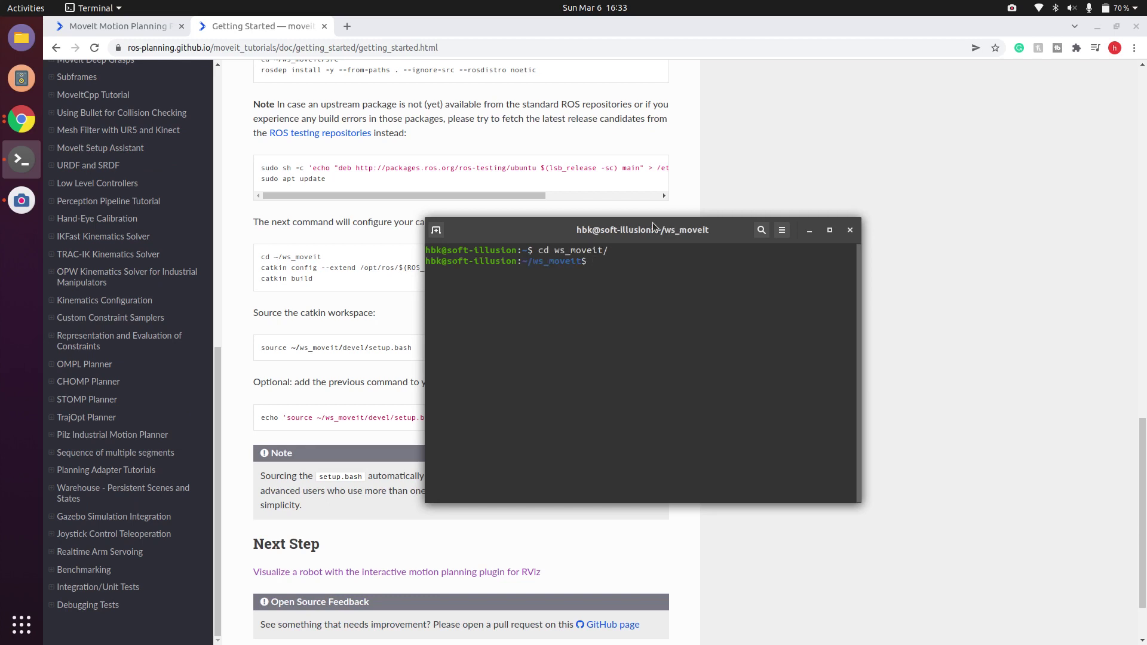
text(ls)
key(Return)
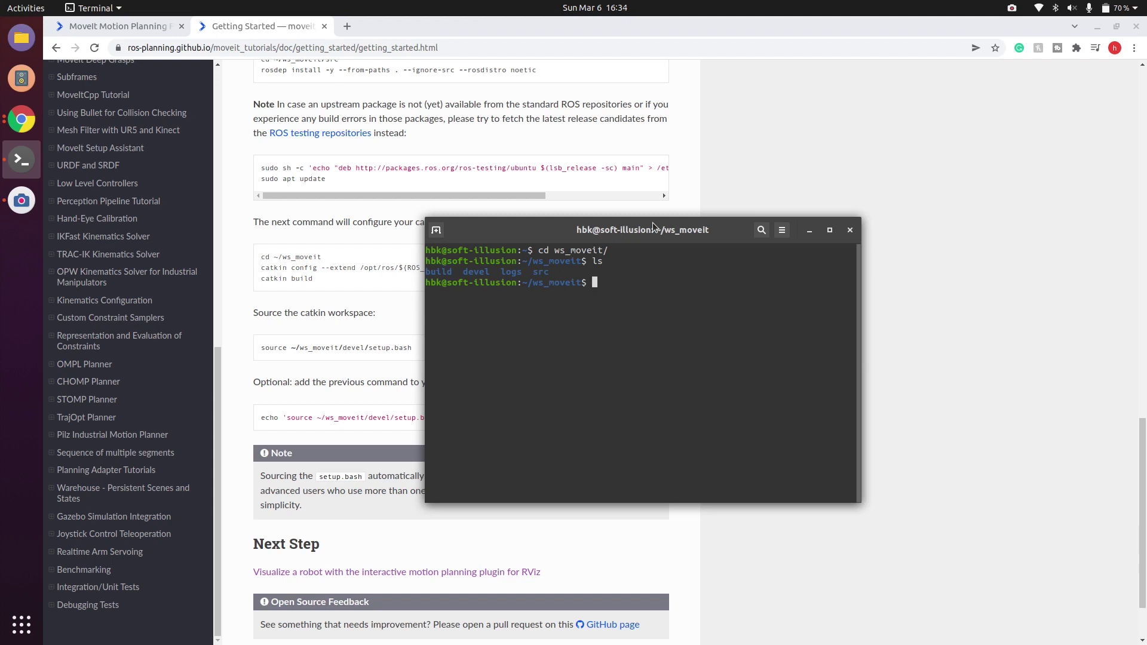
- Open the MoveIt Quickstart in RViz tutorial from the sidebar and scroll to Step 1
scroll(658, 416, up, 3)
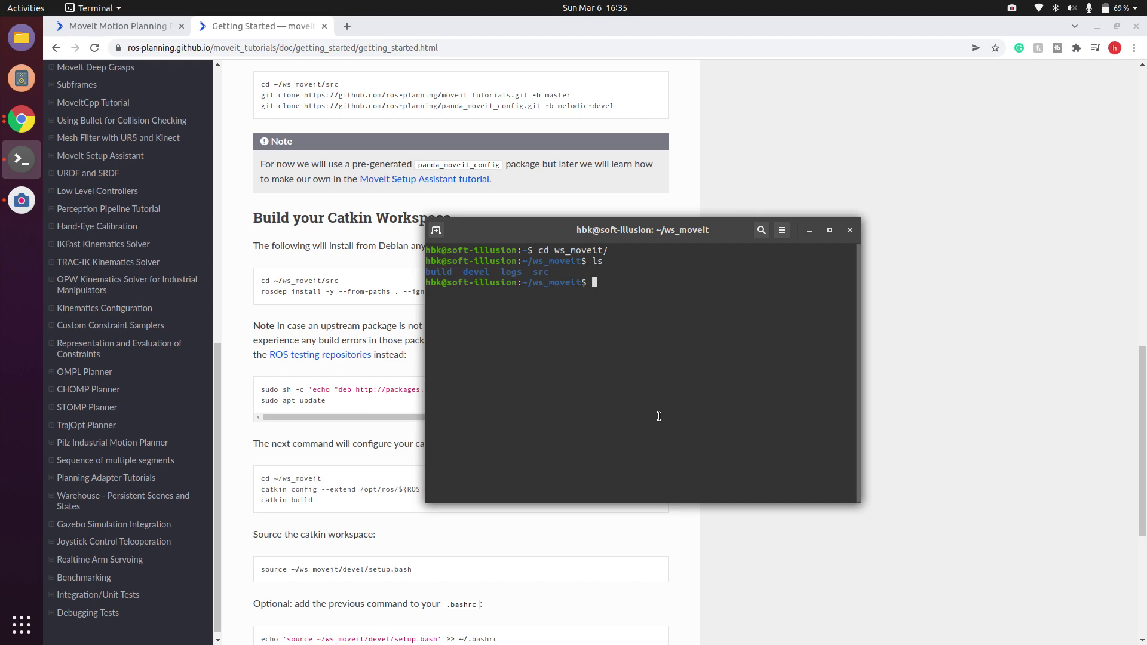
scroll(103, 257, up, 10)
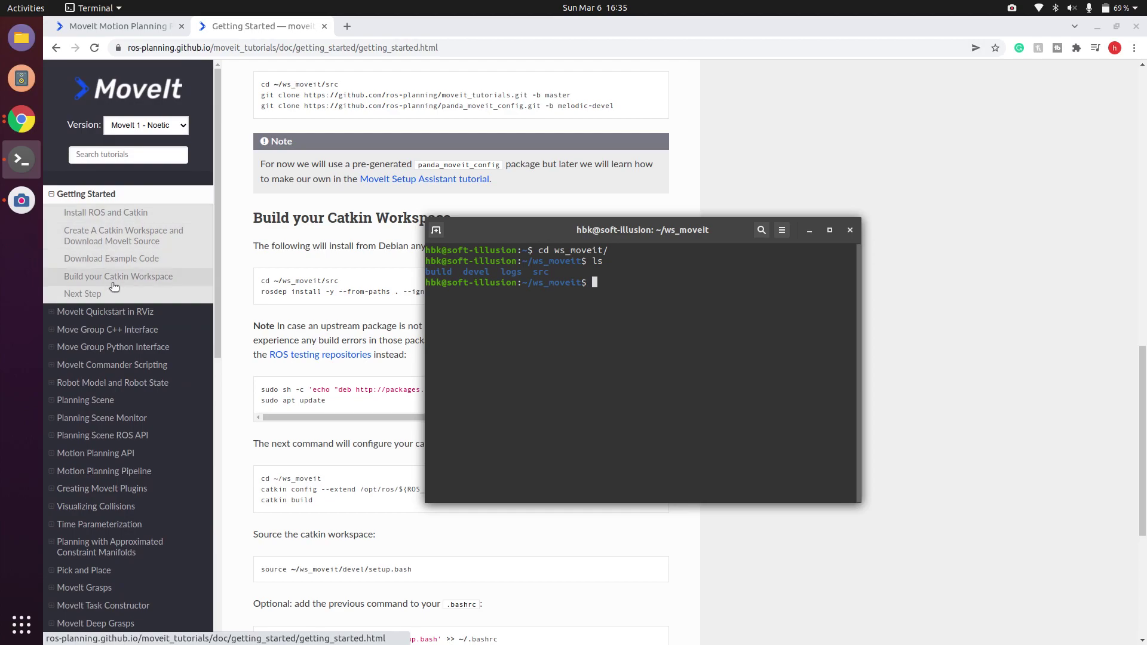
click(119, 317)
scroll(483, 403, down, 5)
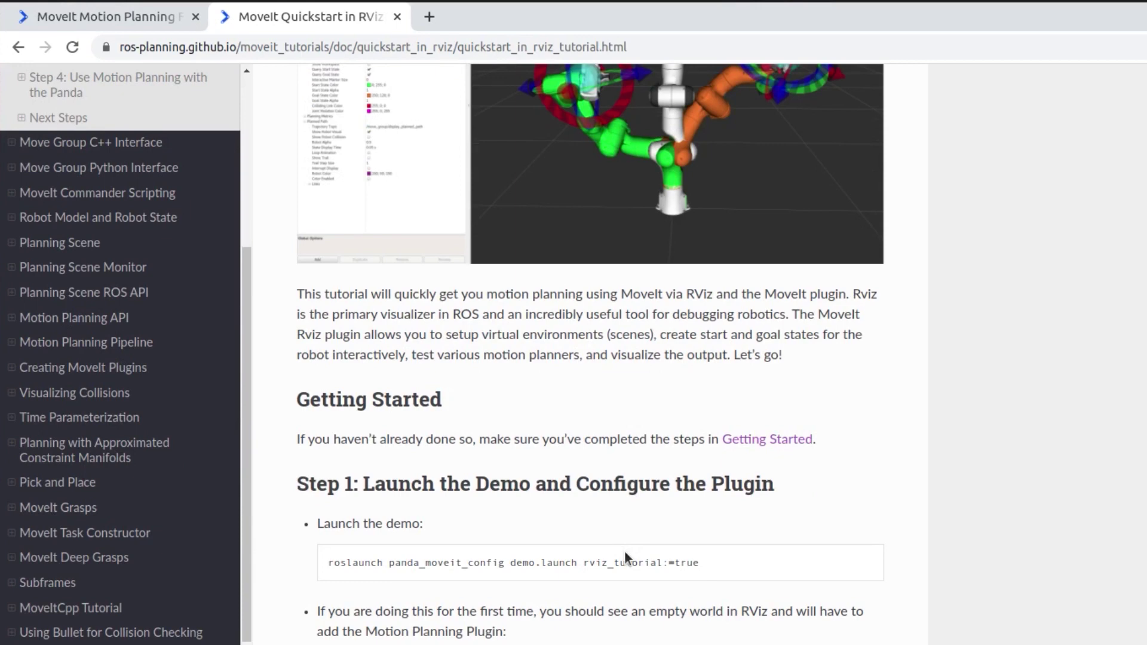
- Copy the roslaunch panda_moveit_config demo.launch rviz_tutorial:=true command into the terminal and run it
drag(728, 560, 301, 564)
key(ctrl+c)
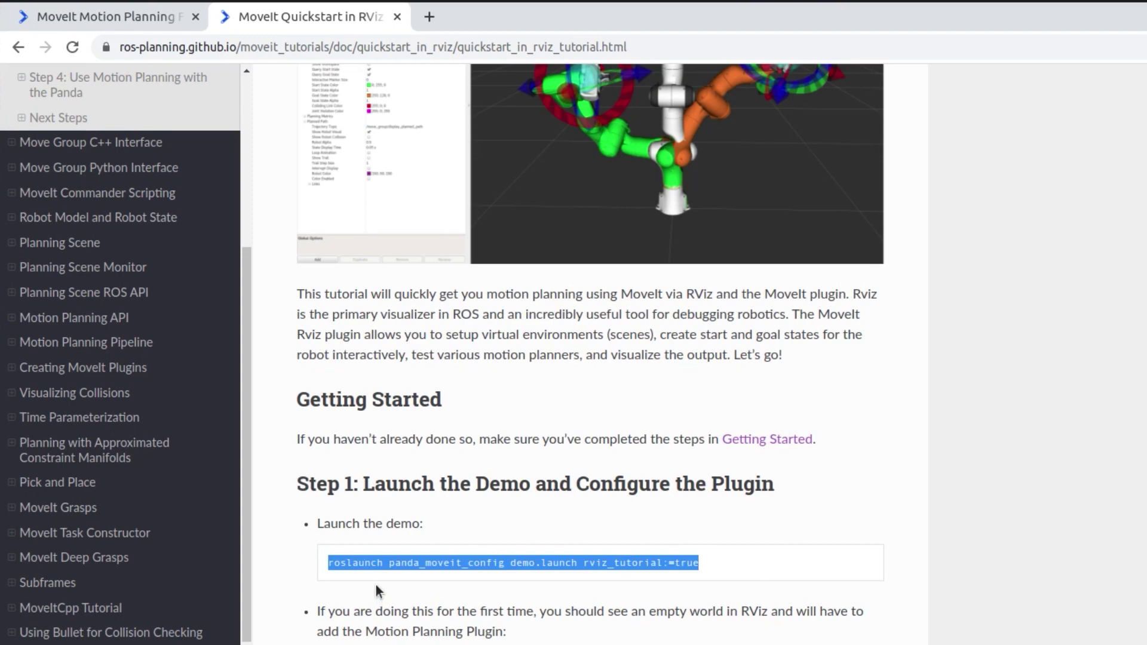
key(alt+Tab)
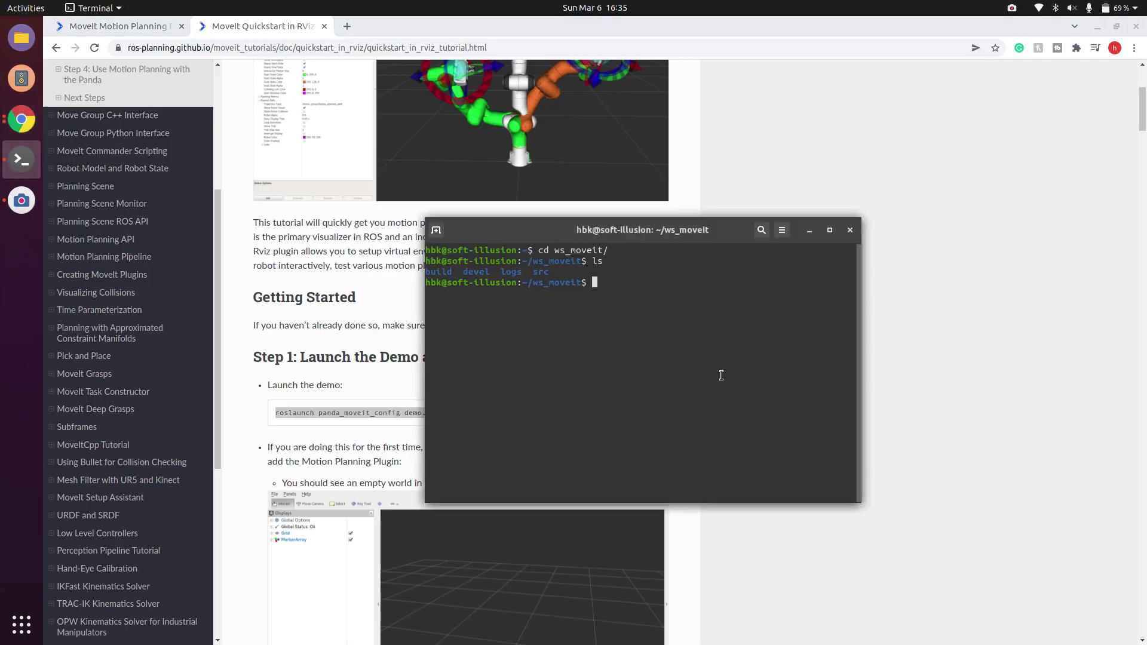
key(ctrl+shift+v)
key(Return)
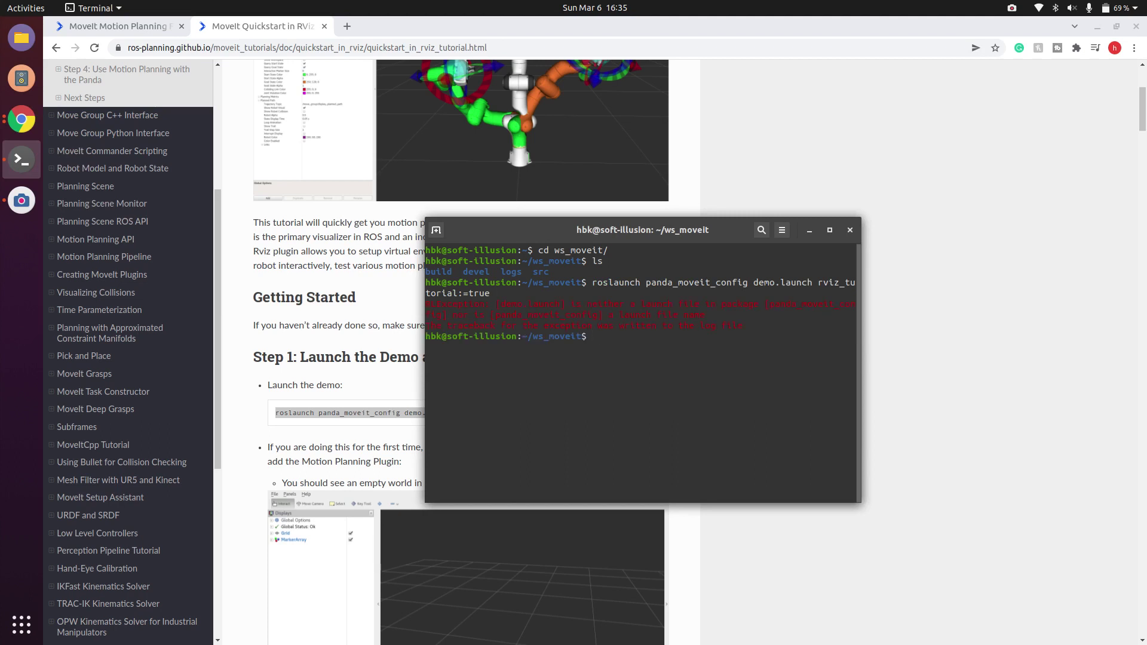
- Source devel/setup.bash and rerun the Panda demo launch so RViz opens
text(source devel/setup.bash)
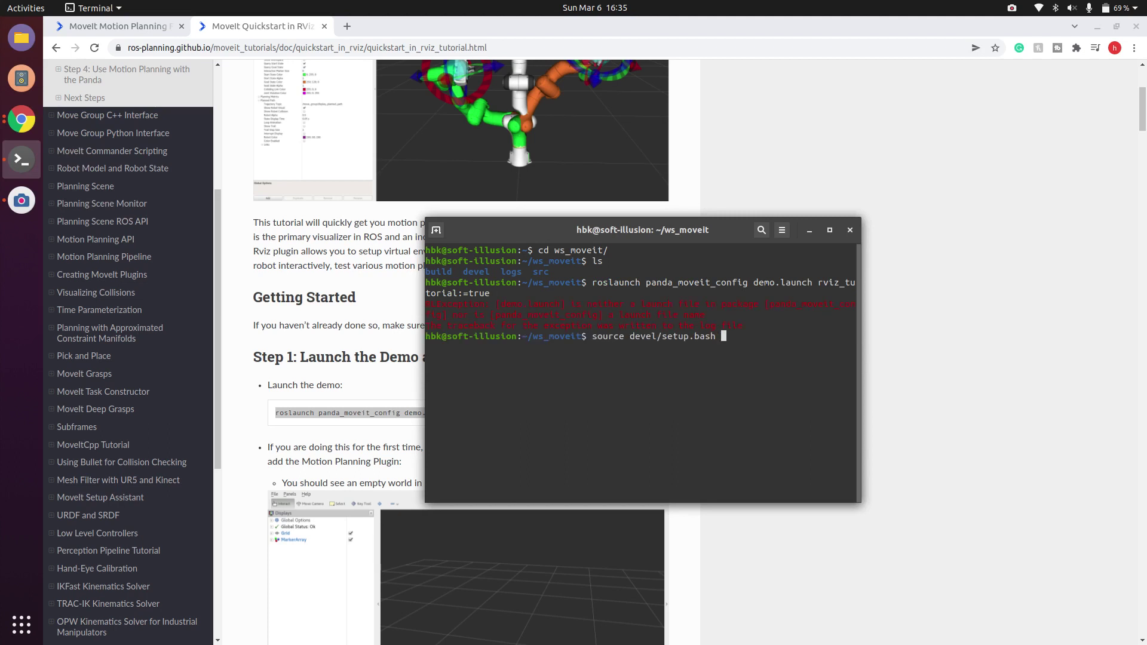
key(Return)
key(ctrl+shift+v)
key(Return)
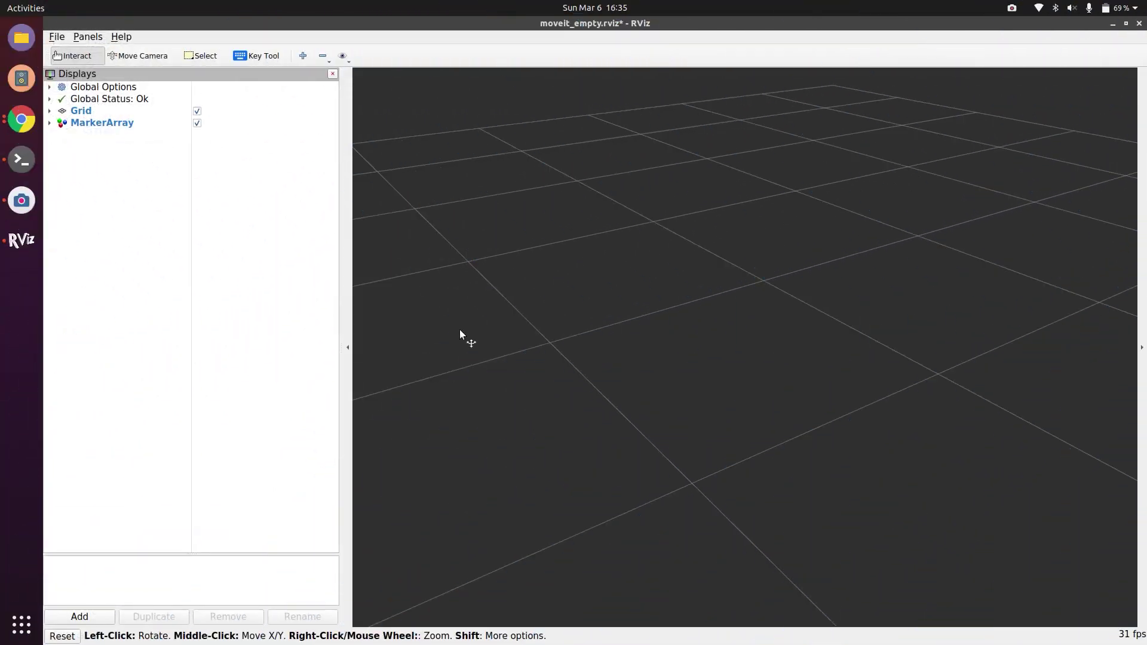
- Add a MotionPlanning display from moveit_ros_visualization to show the Panda arm and planning panel
click(94, 622)
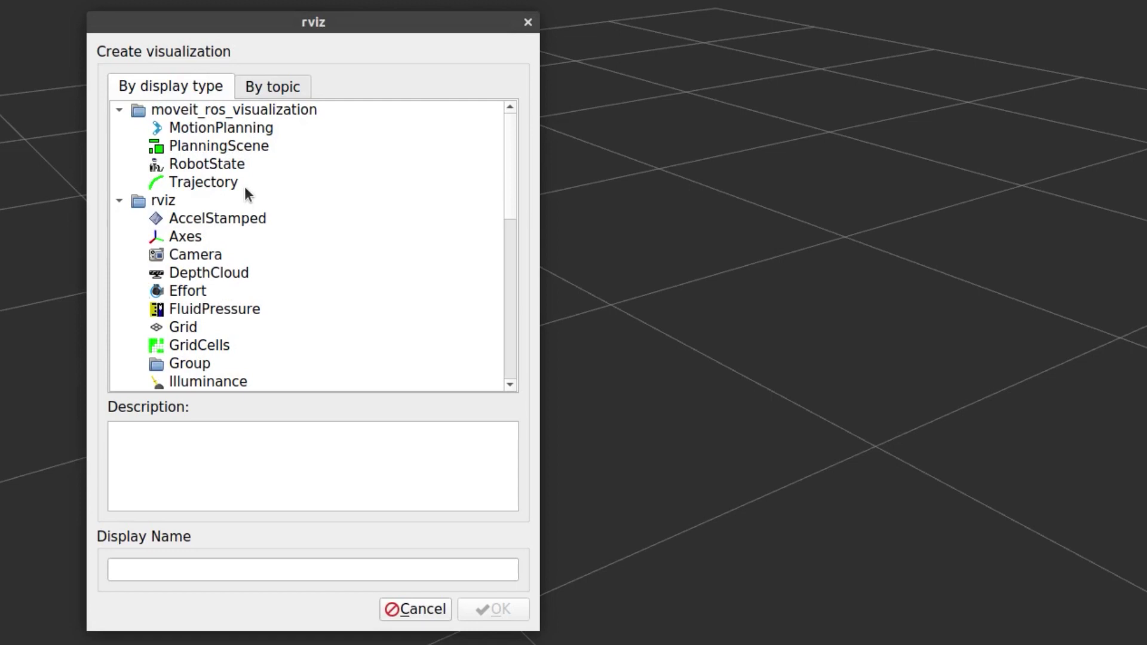
click(221, 126)
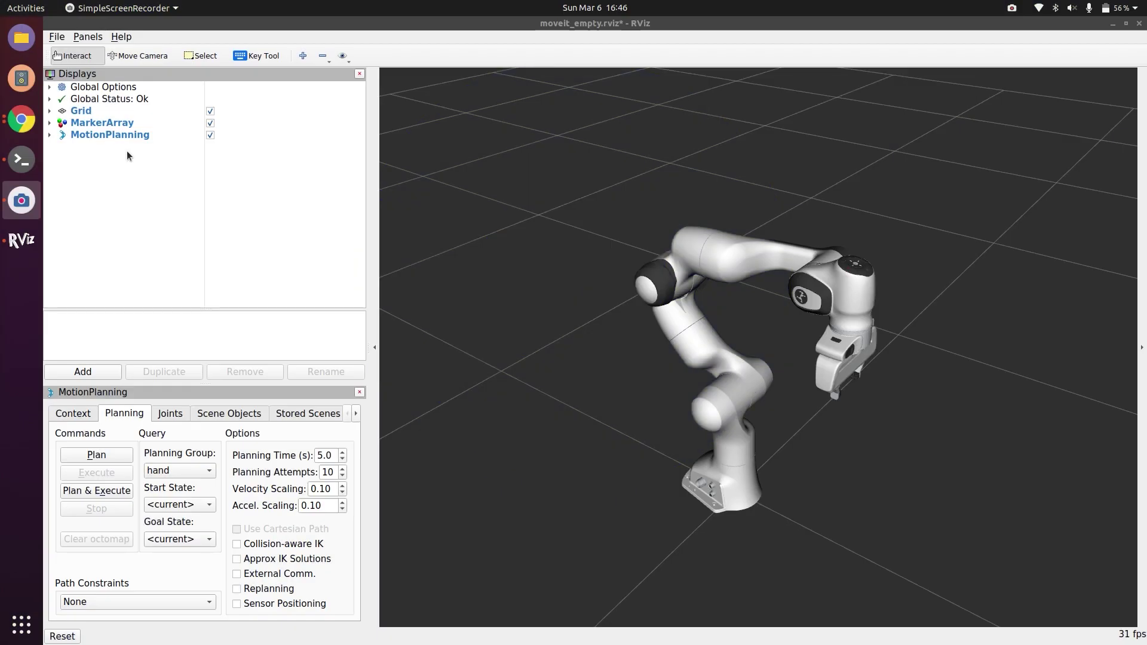
- Expand MotionPlanning > Planning Request and set the Planning Group to panda_arm
click(49, 135)
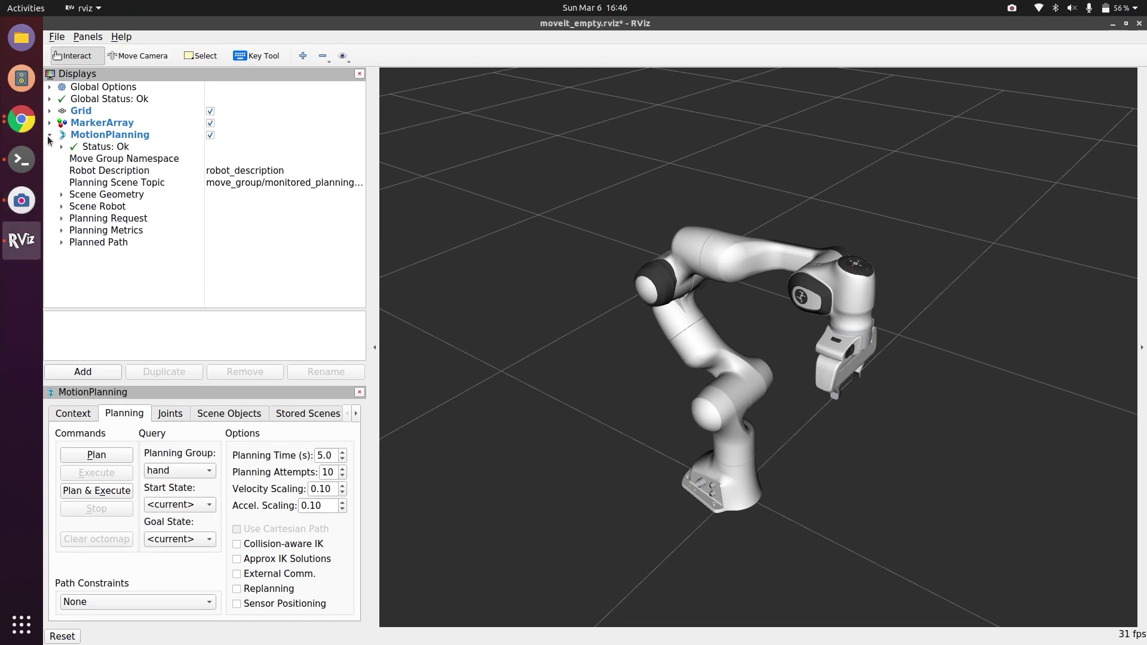
click(61, 219)
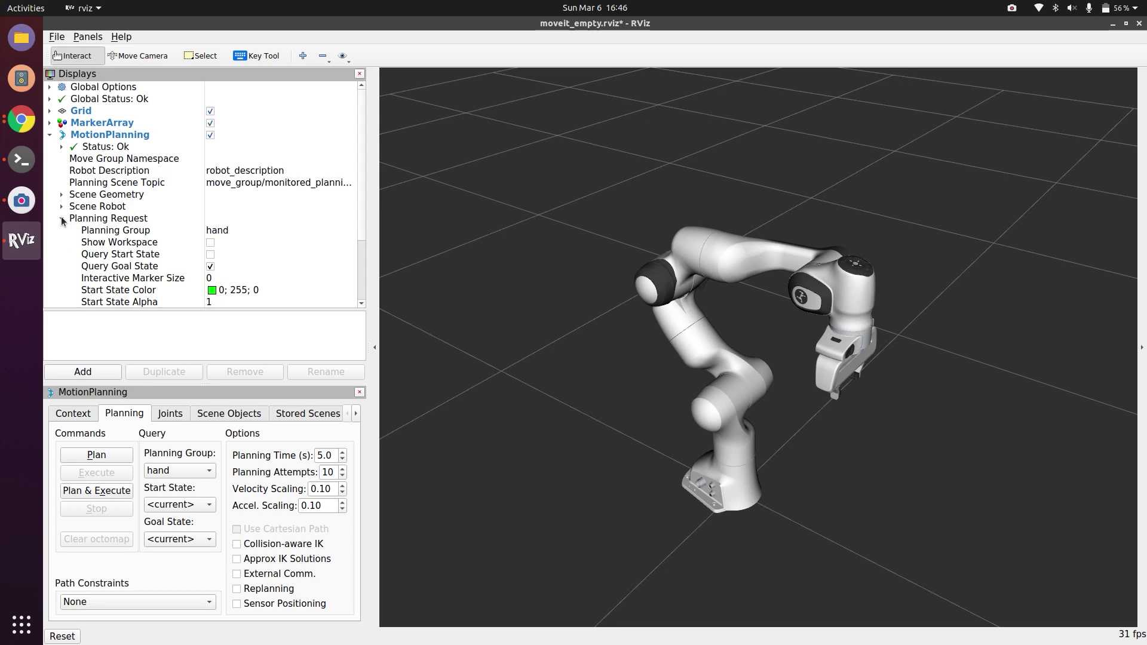
click(62, 219)
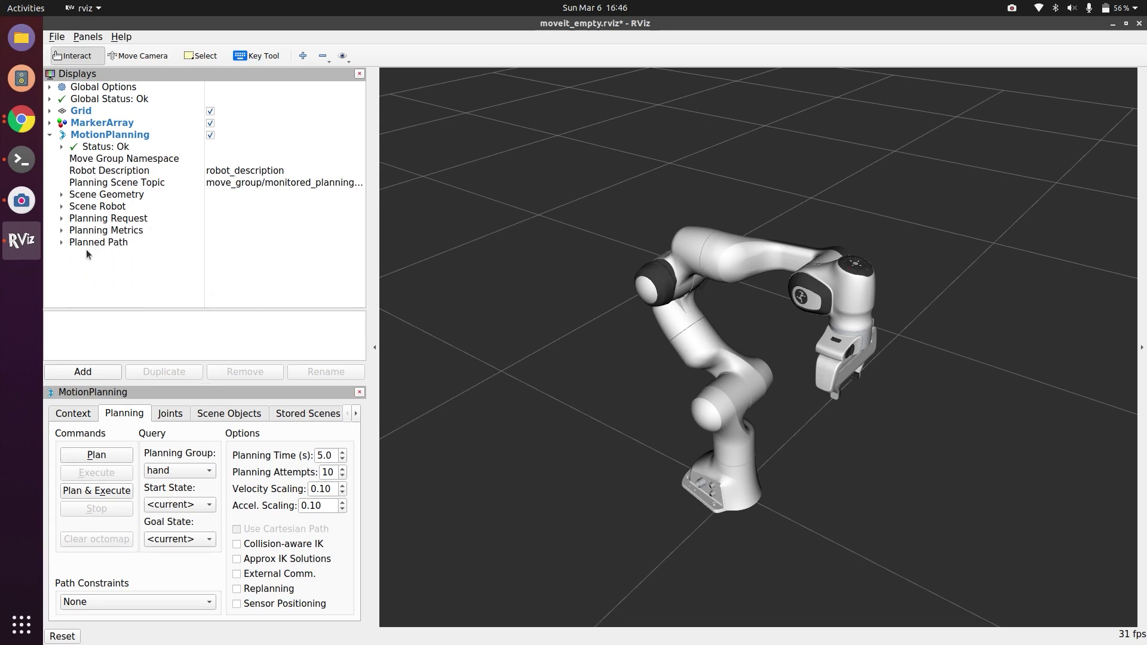
click(60, 219)
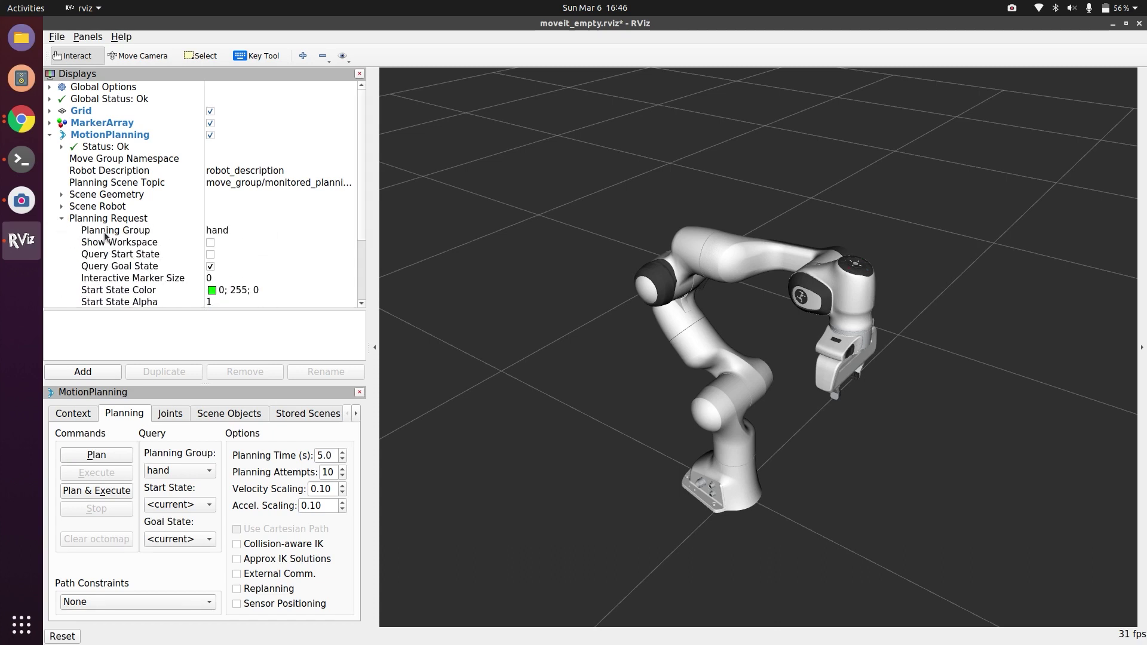
click(242, 233)
click(348, 231)
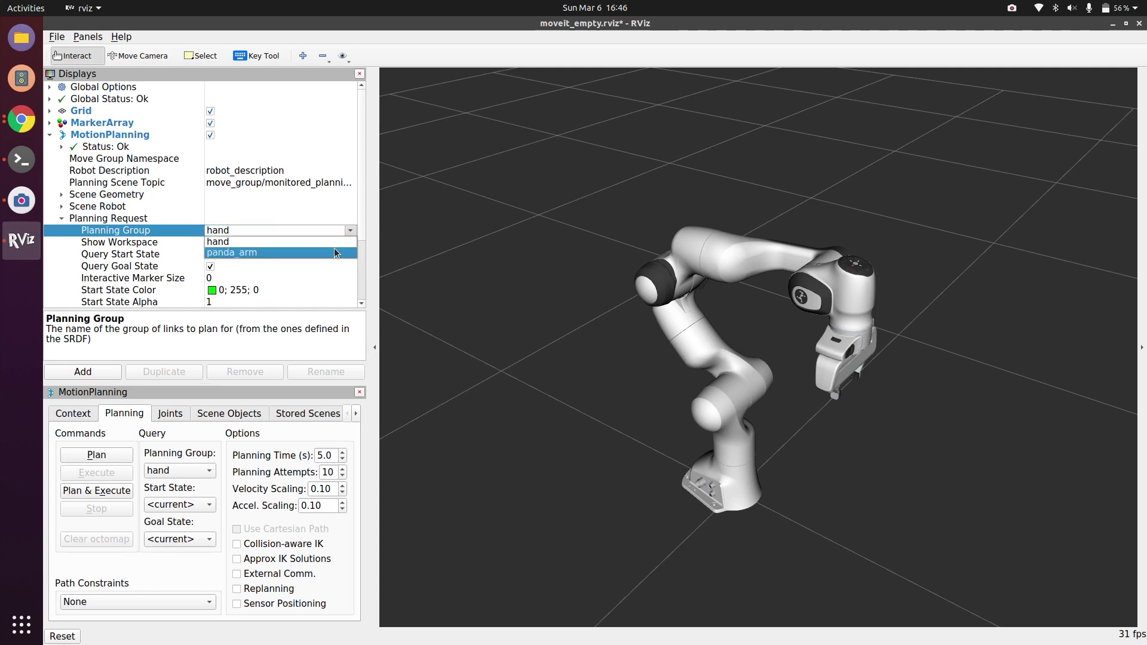
click(334, 251)
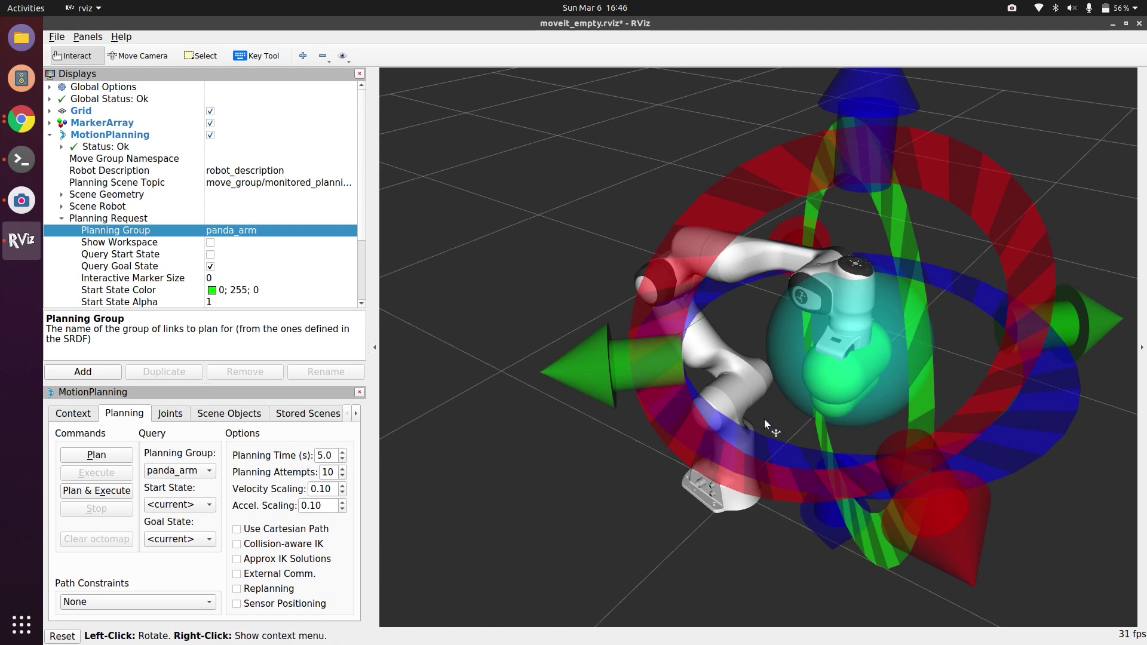
- Zoom the 3-D view out so the whole Panda arm and goal marker fit
scroll(730, 347, down, 5)
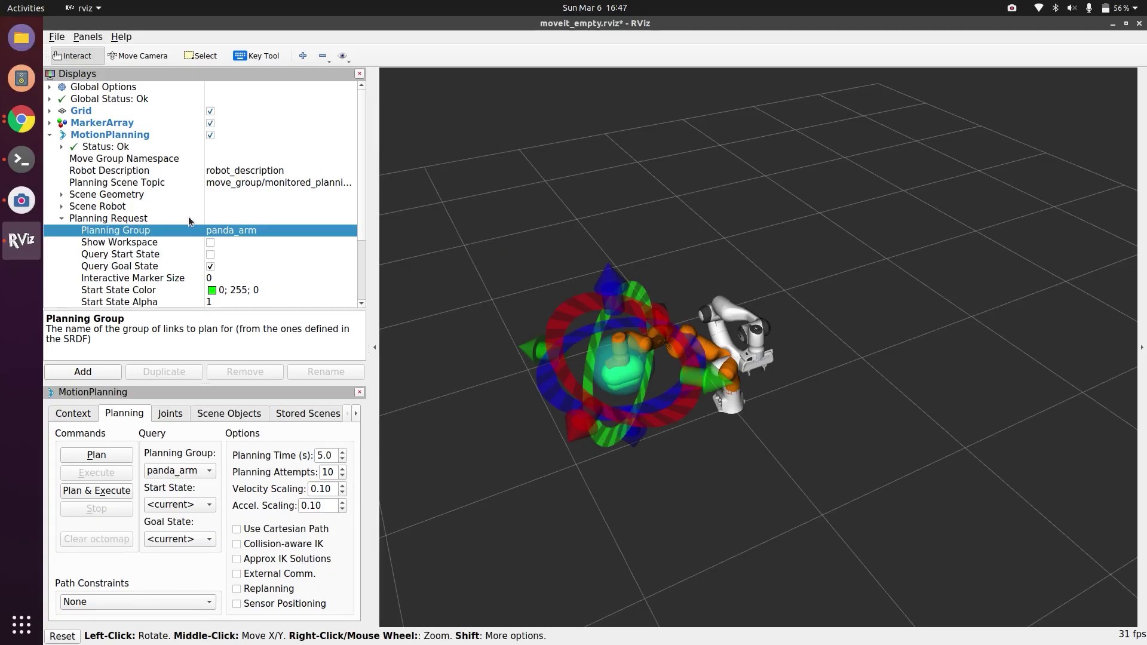
- Turn on Show Workspace and drag the goal marker along its blue, red and green axes
click(211, 242)
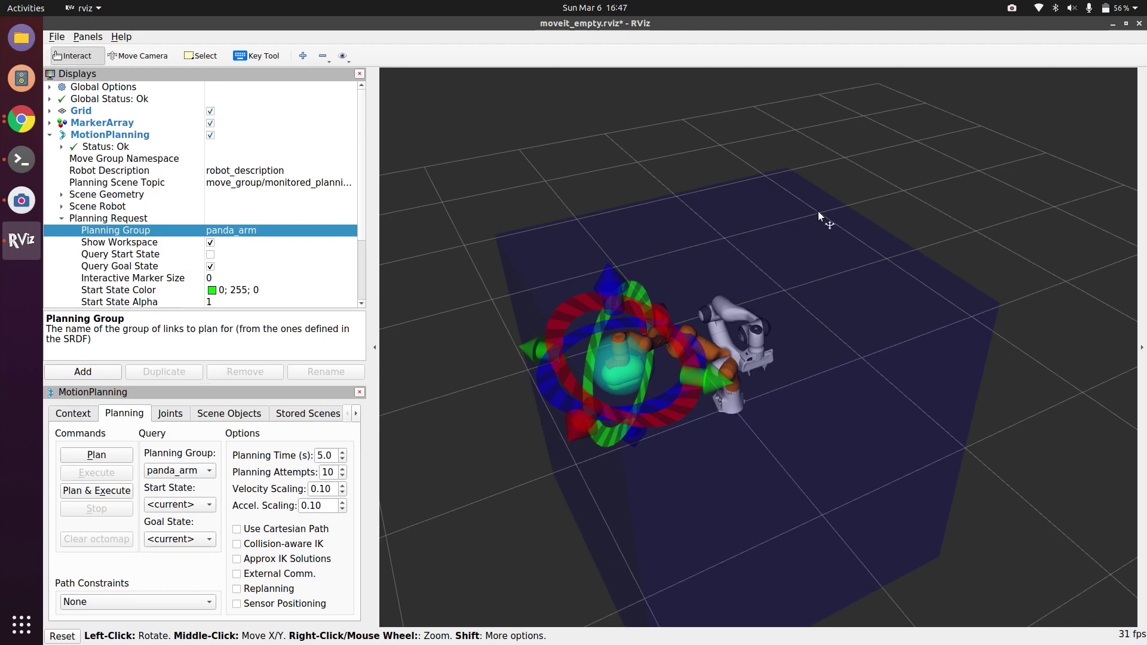
drag(473, 495, 575, 509)
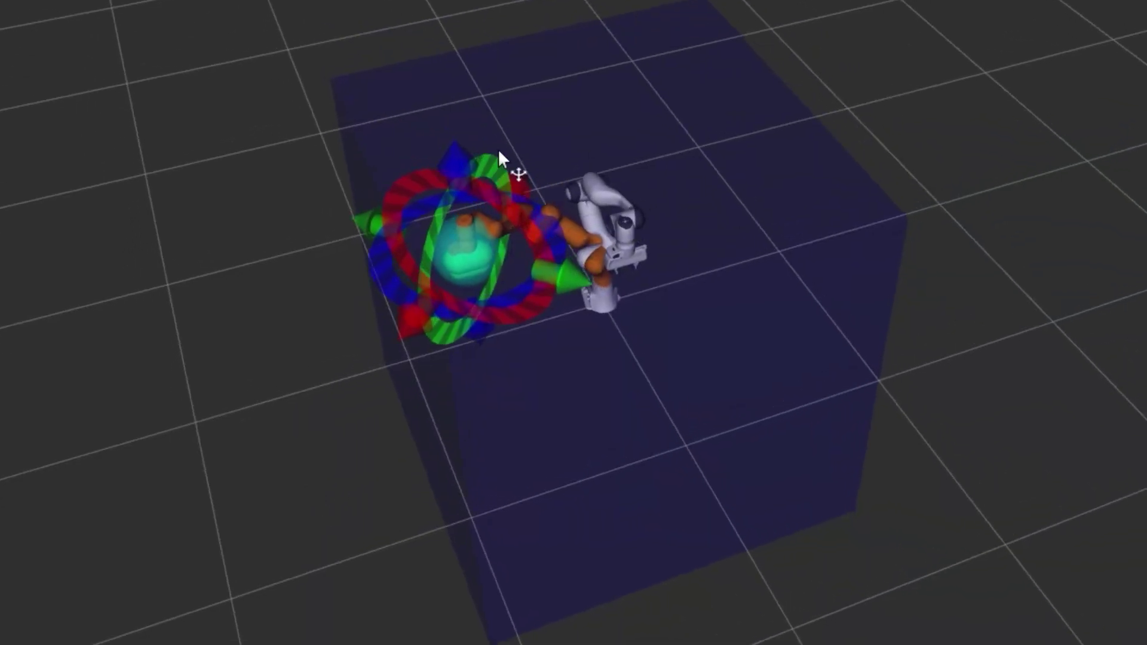
mouse_move(452, 158)
mouse_down()
mouse_move(545, 46)
mouse_move(456, 149)
mouse_move(442, 27)
mouse_move(454, 154)
mouse_up()
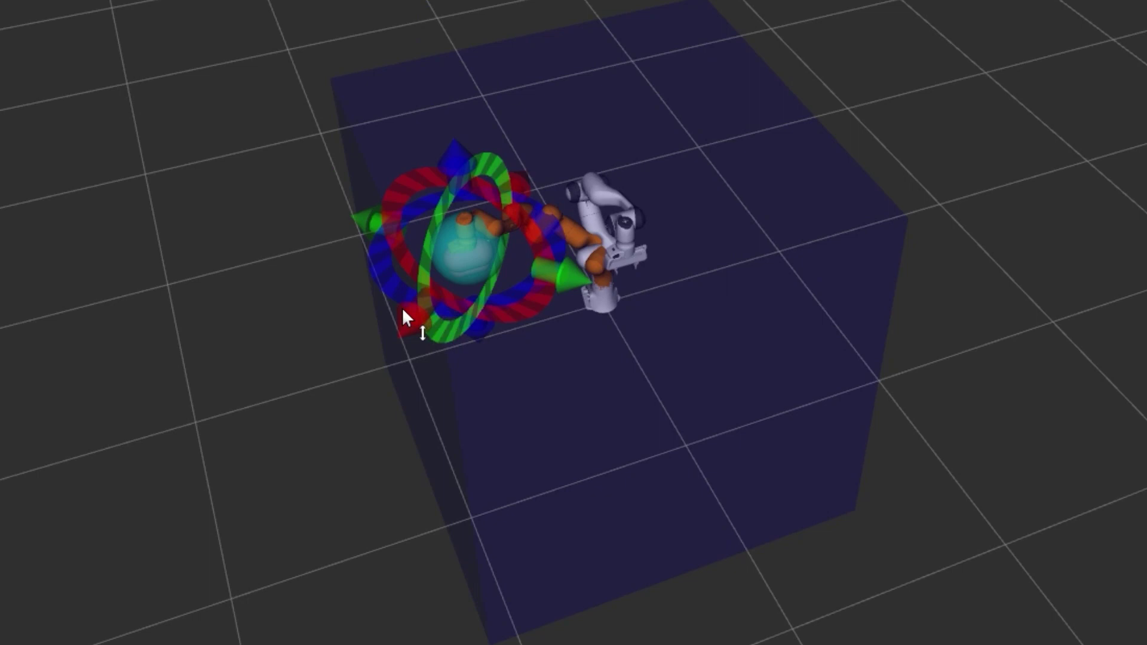
mouse_move(402, 308)
mouse_down()
mouse_move(295, 448)
mouse_move(31, 615)
mouse_move(320, 354)
mouse_up()
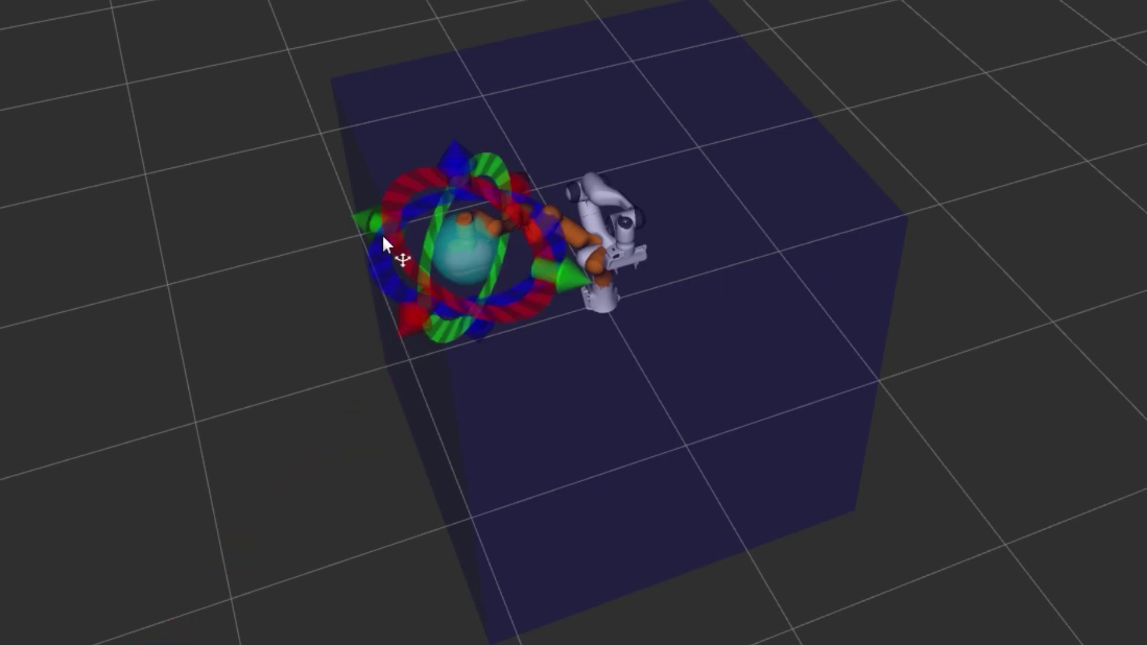
drag(363, 214, 64, 109)
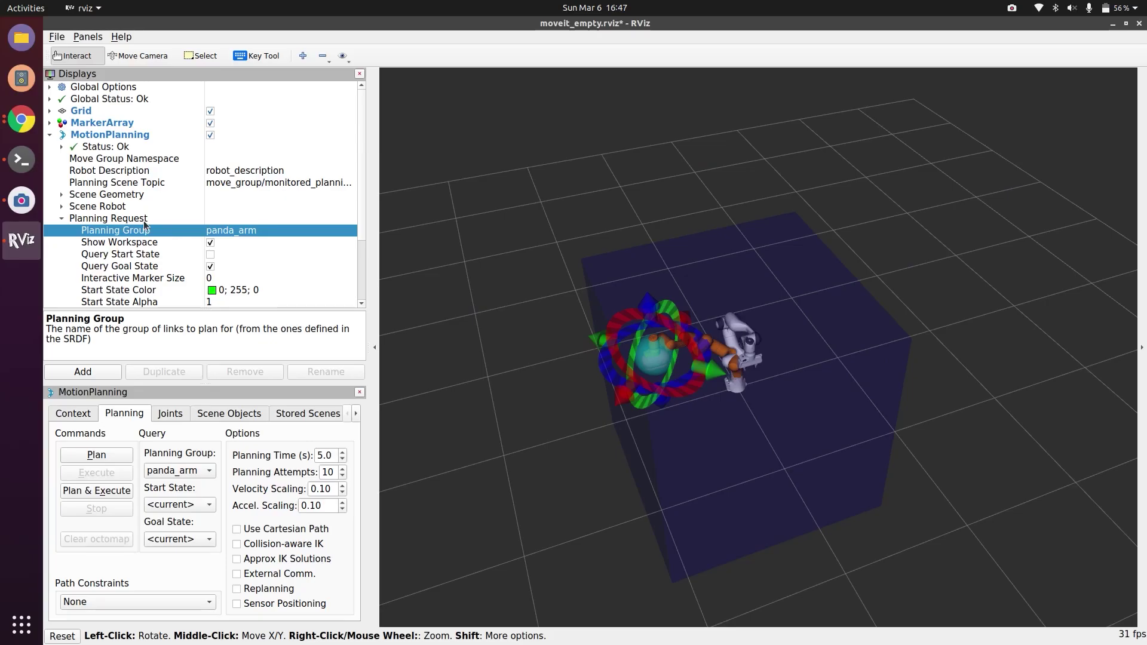
- Turn Show Workspace back off and view the arm from a closer angle
click(209, 244)
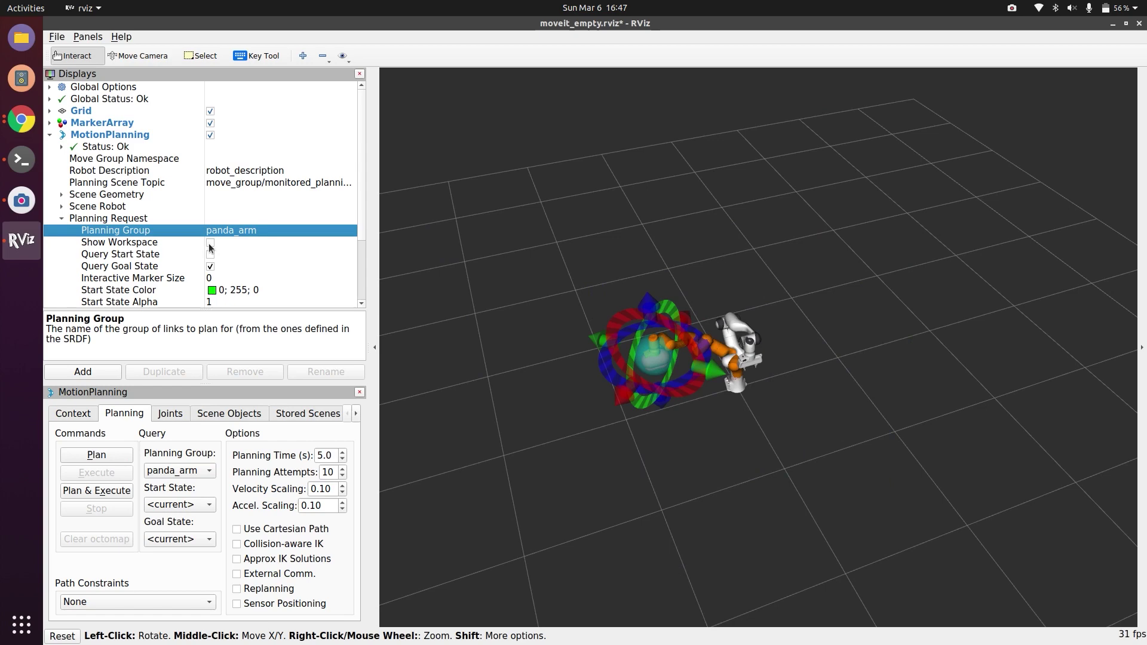
scroll(807, 403, up, 3)
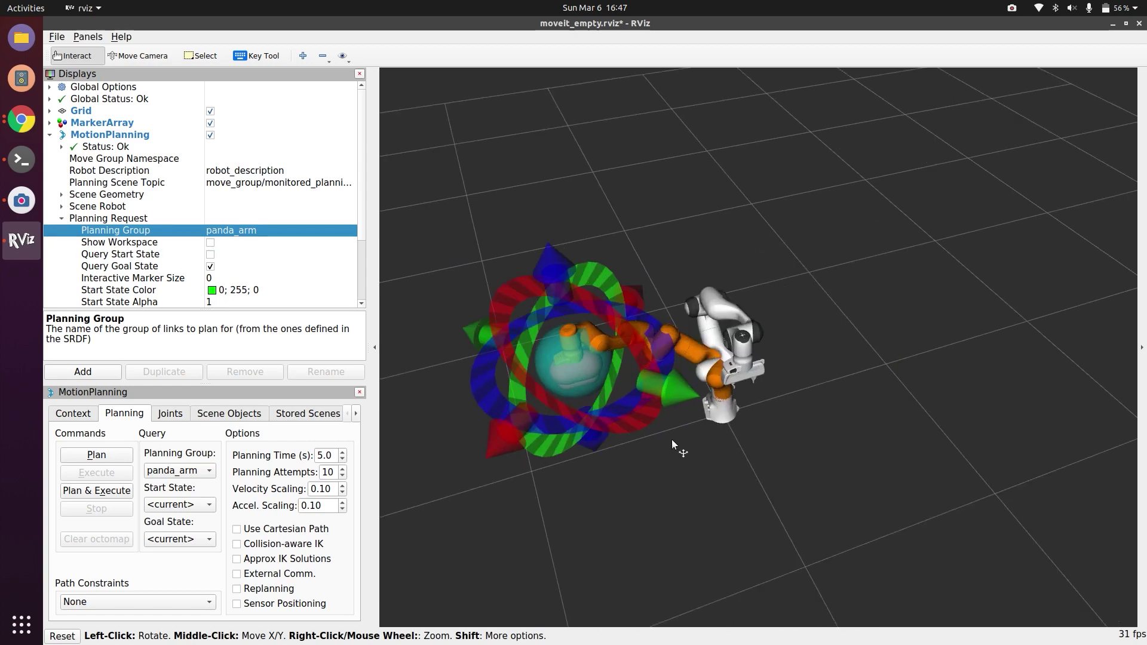
drag(671, 439, 671, 410)
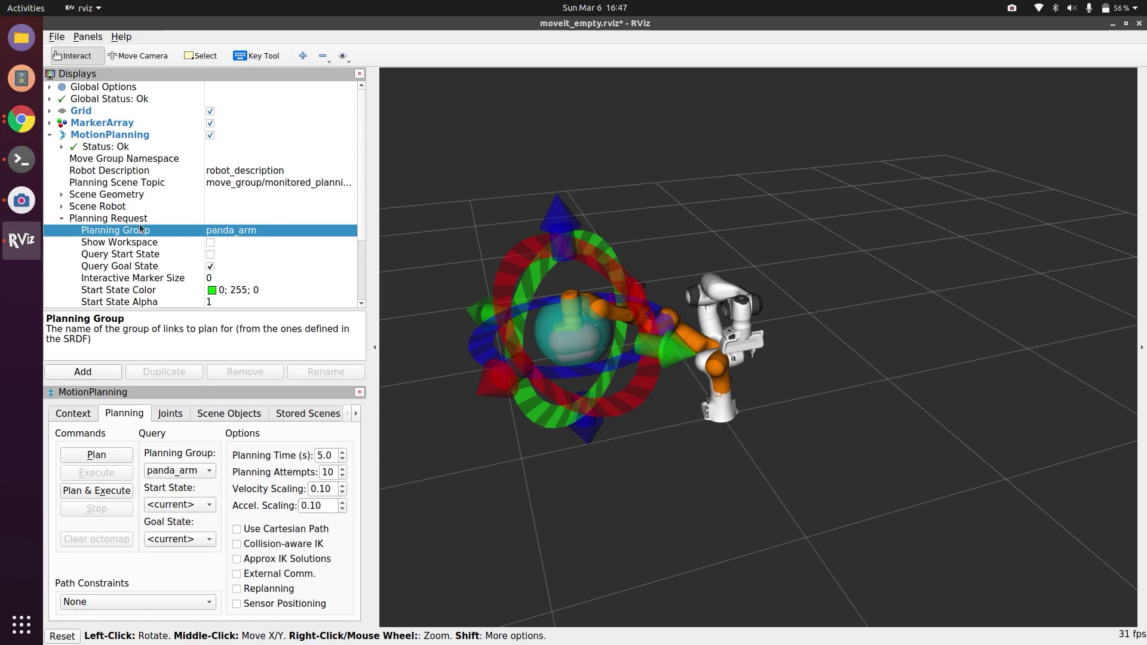
- Enable Query Start State for a draggable start marker, then show the Joints tab values
click(209, 255)
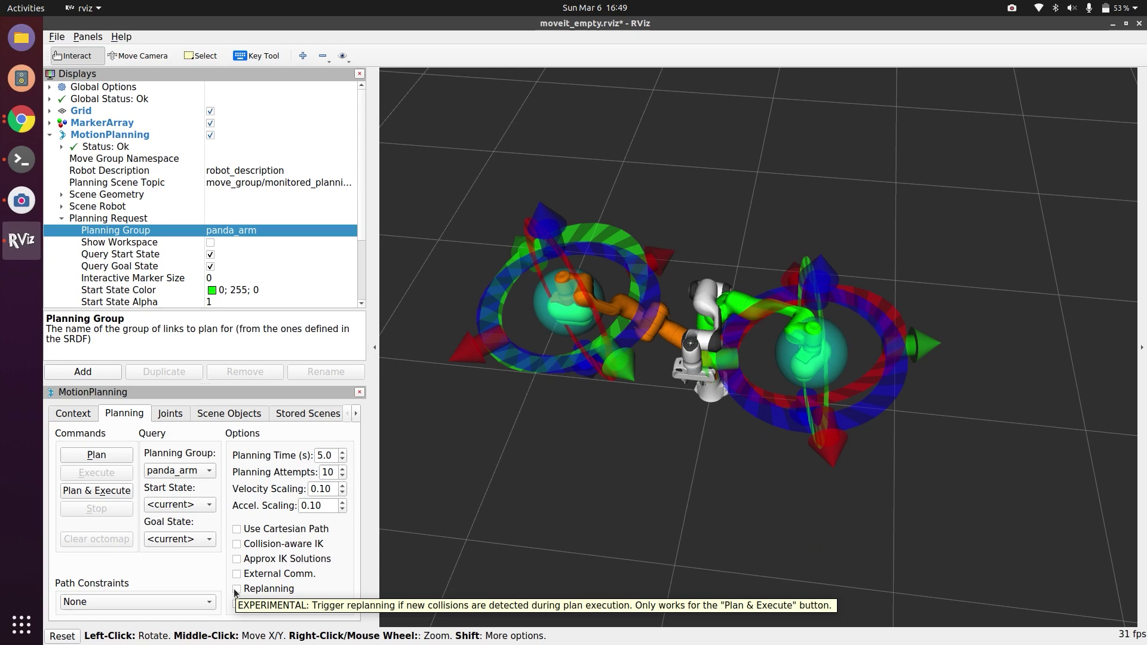
click(174, 418)
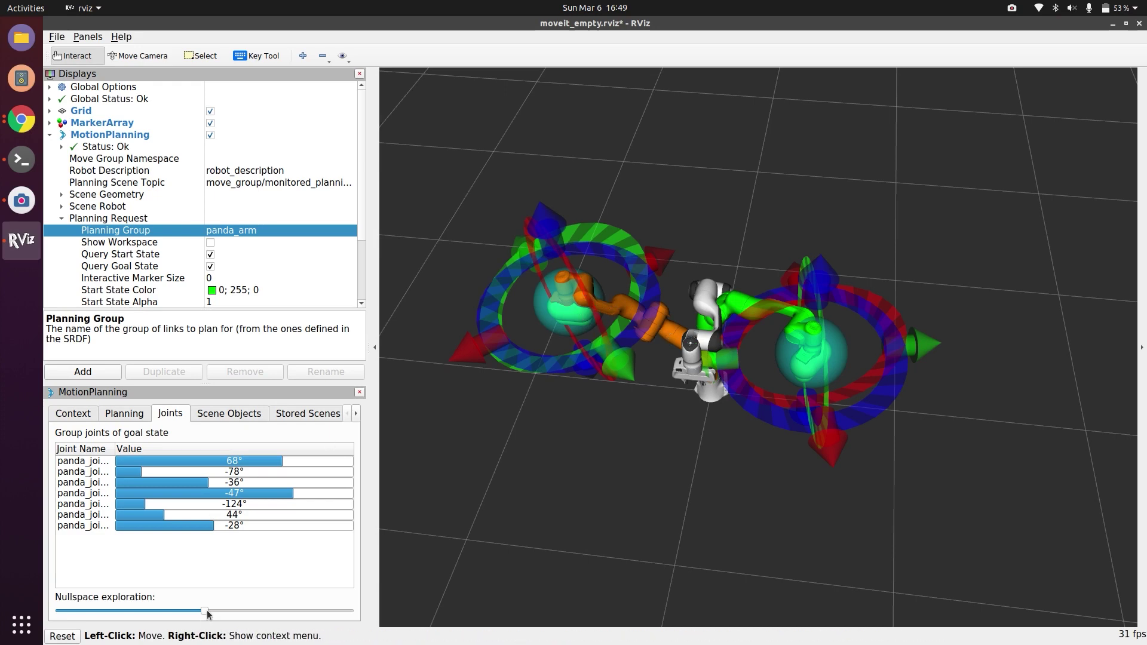
- Drag Nullspace exploration to set goal joints 7°, 55°, -111°, -96°, 46°, 74°, -66°
drag(209, 613, 125, 616)
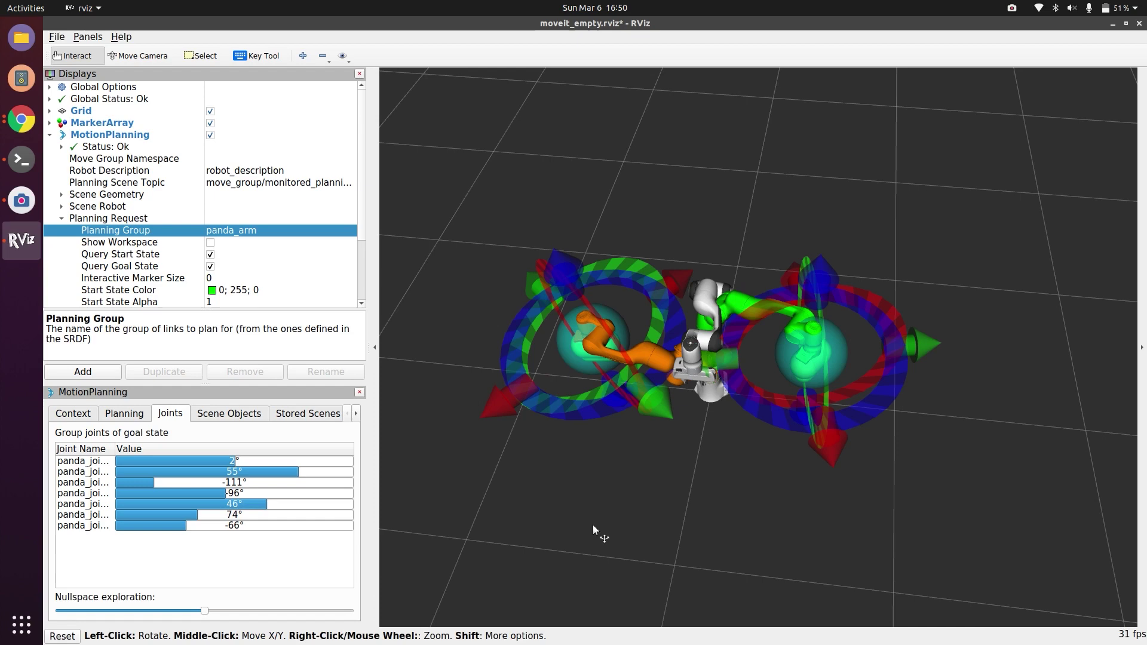
drag(596, 534, 648, 497)
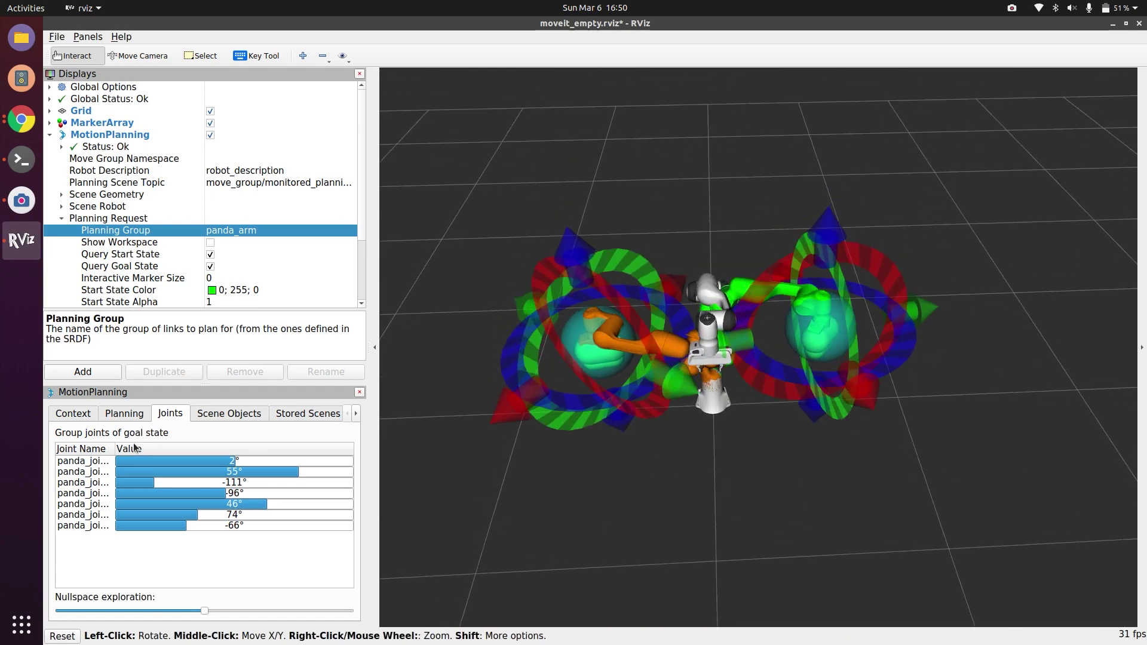
- From the Planning tab, plan a motion from the green start arm to the orange goal arm
click(119, 416)
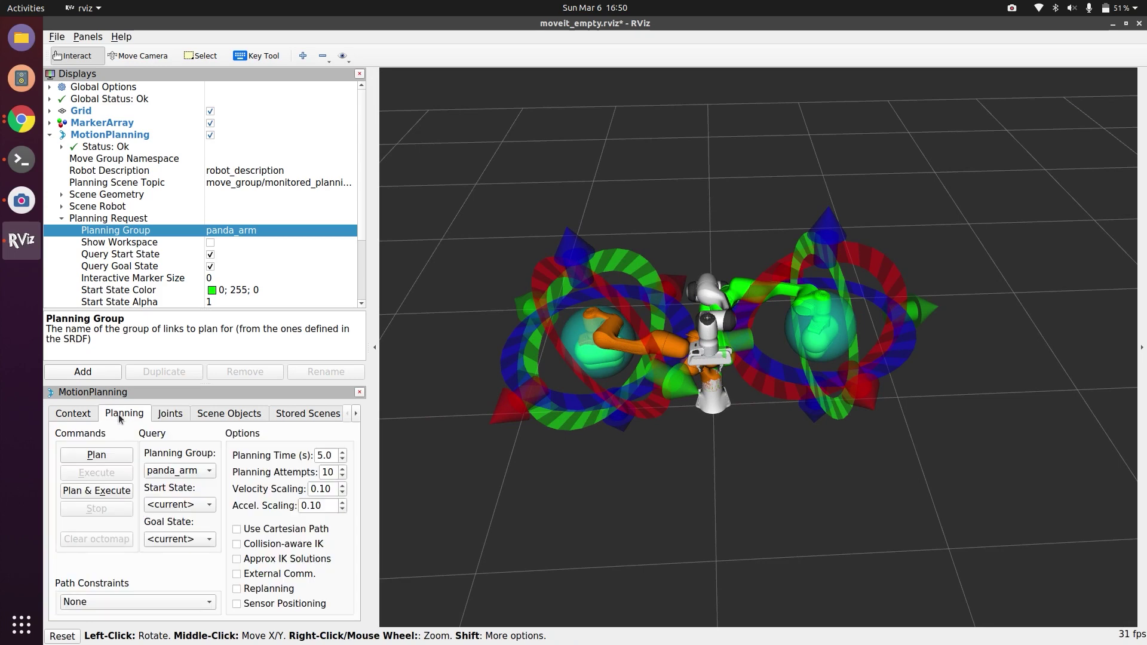
click(97, 456)
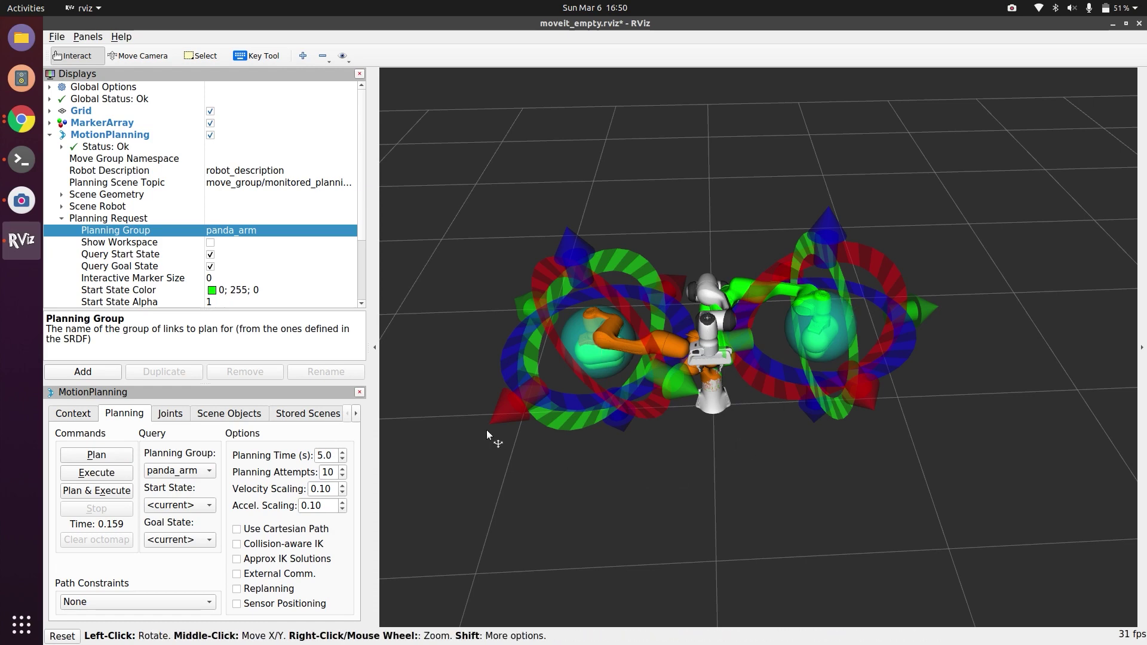
- Add the MotionPlanning - Slider panel, scrub back to waypoints 27 and 19, then play through waypoint 46
click(87, 37)
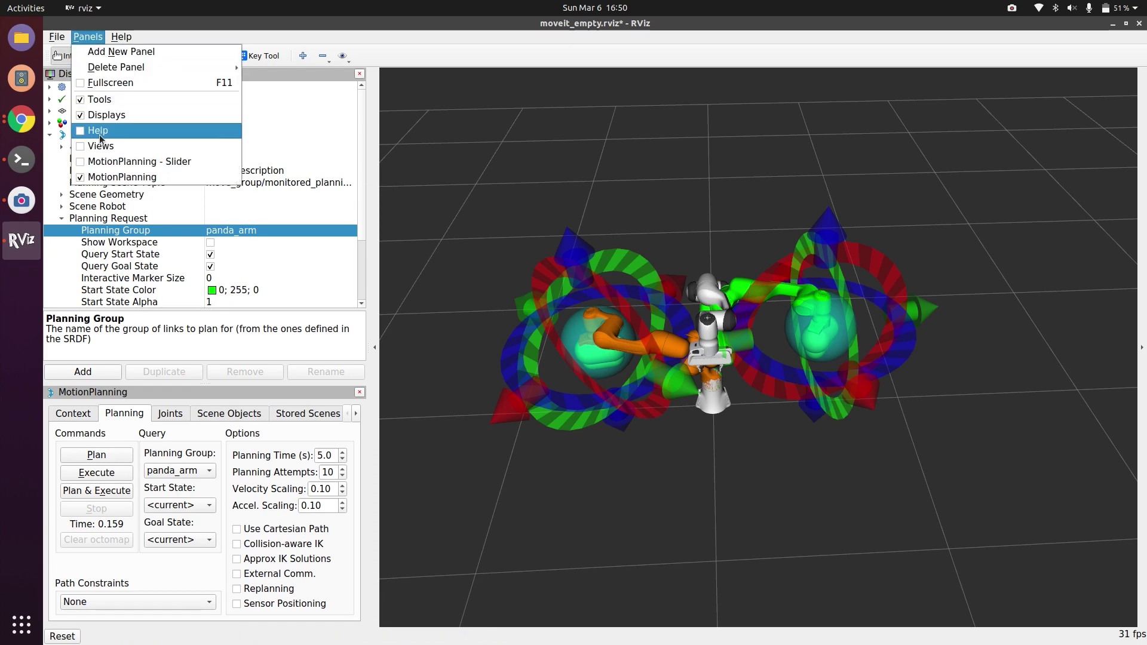
click(102, 161)
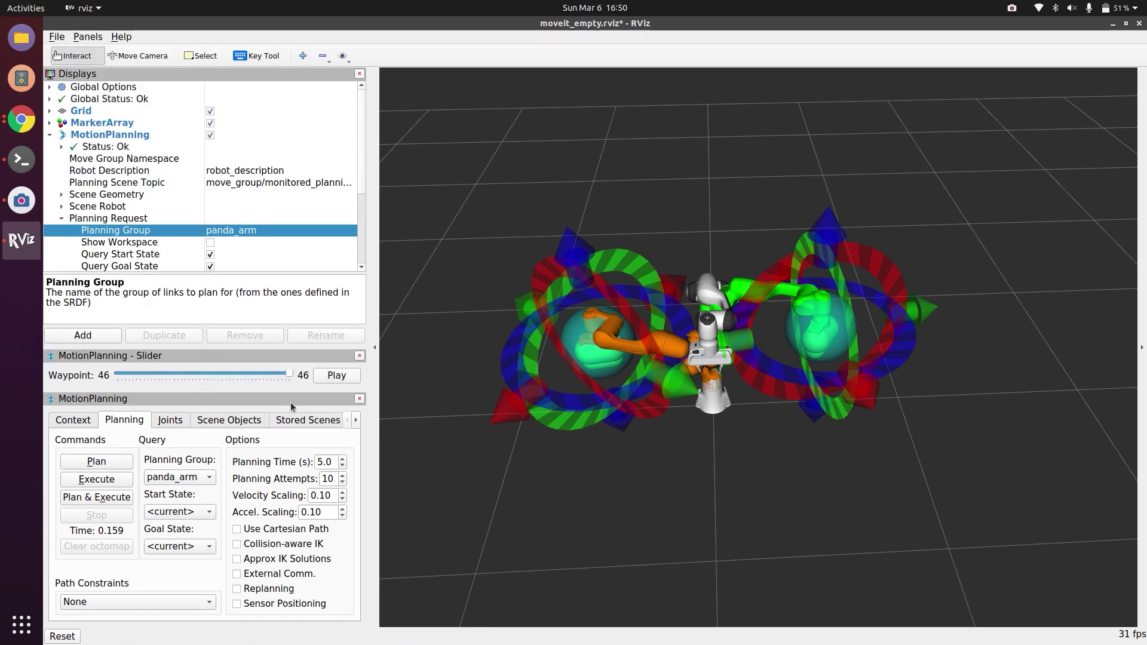
drag(290, 374, 189, 374)
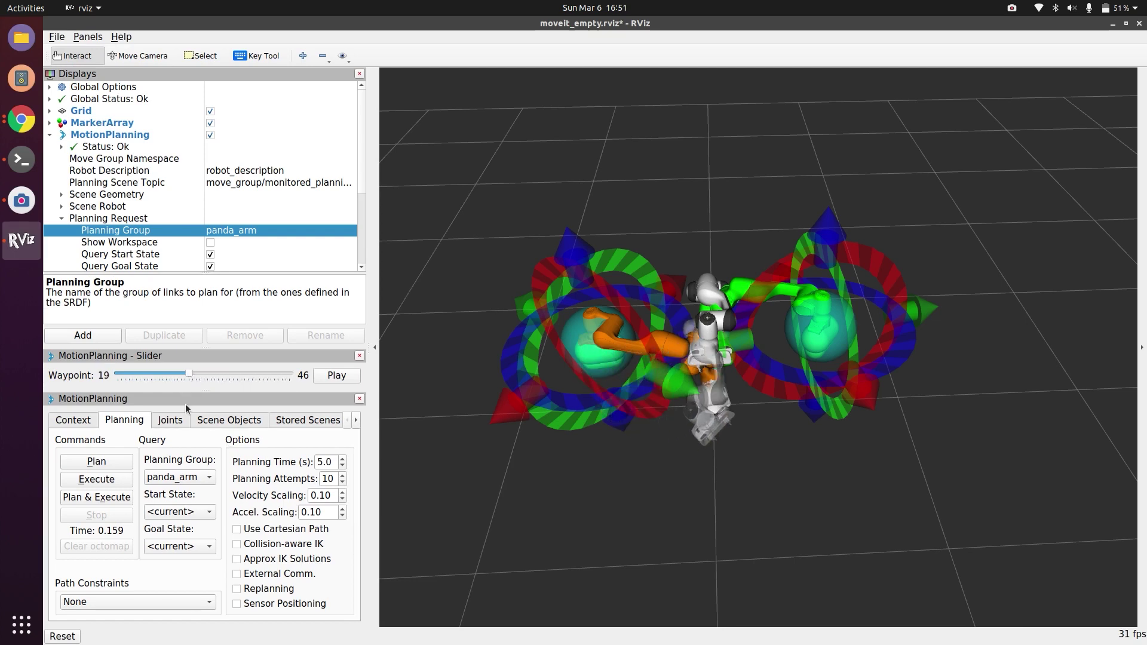
drag(627, 502, 611, 531)
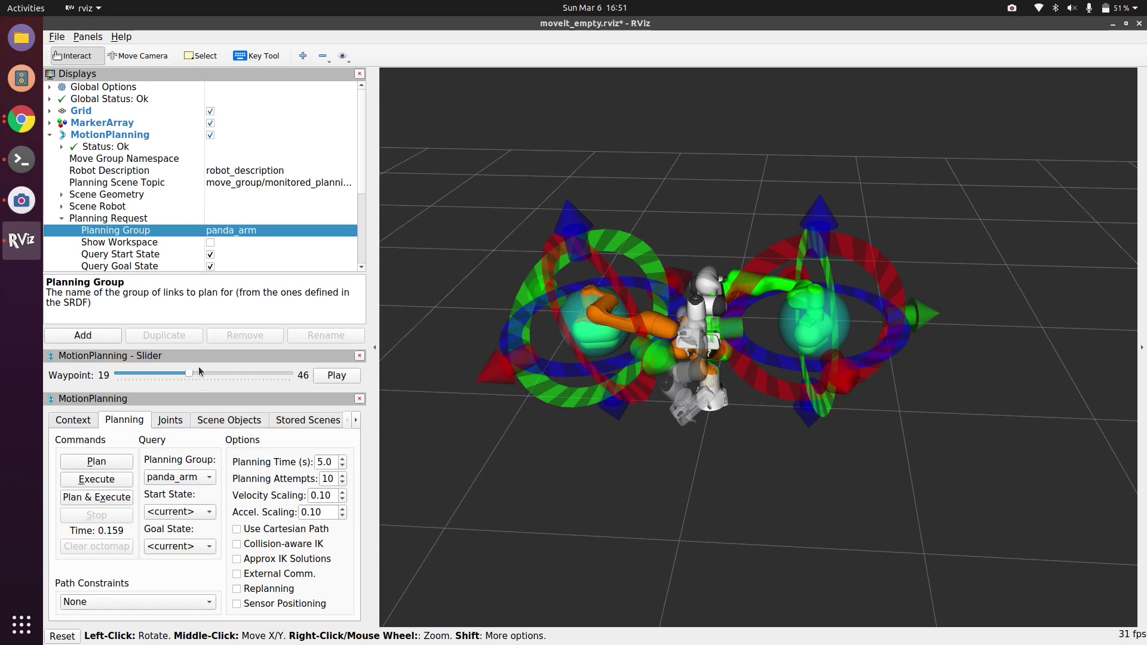
drag(187, 379, 223, 374)
click(339, 380)
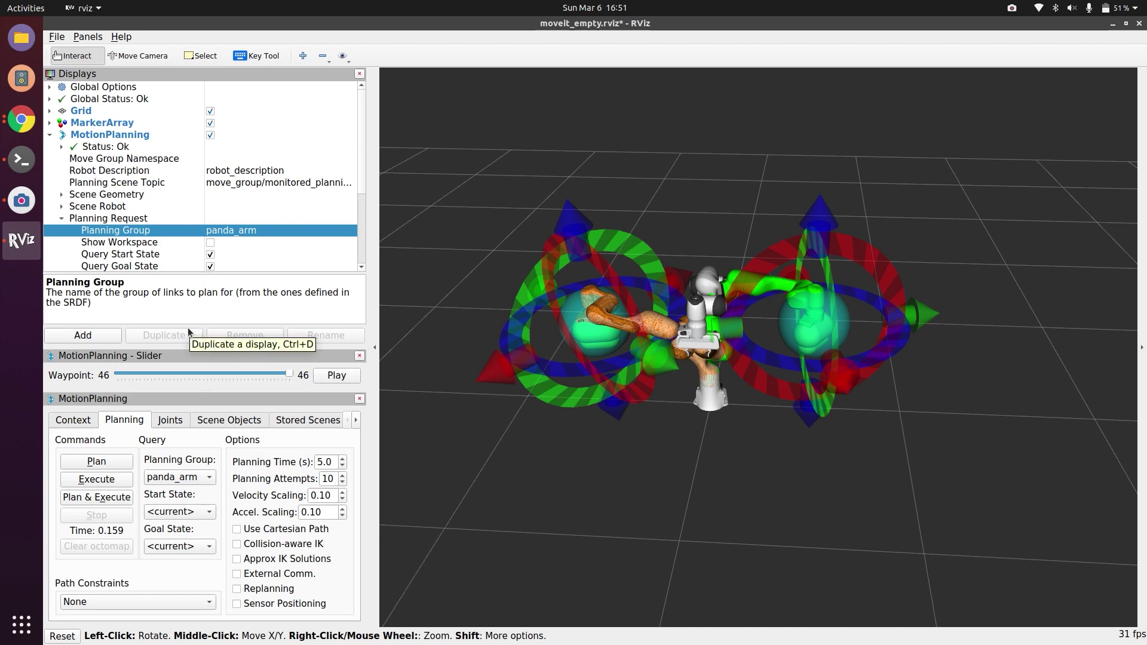
- Turn on Show Trail in the Planned Path display settings
click(61, 219)
click(61, 242)
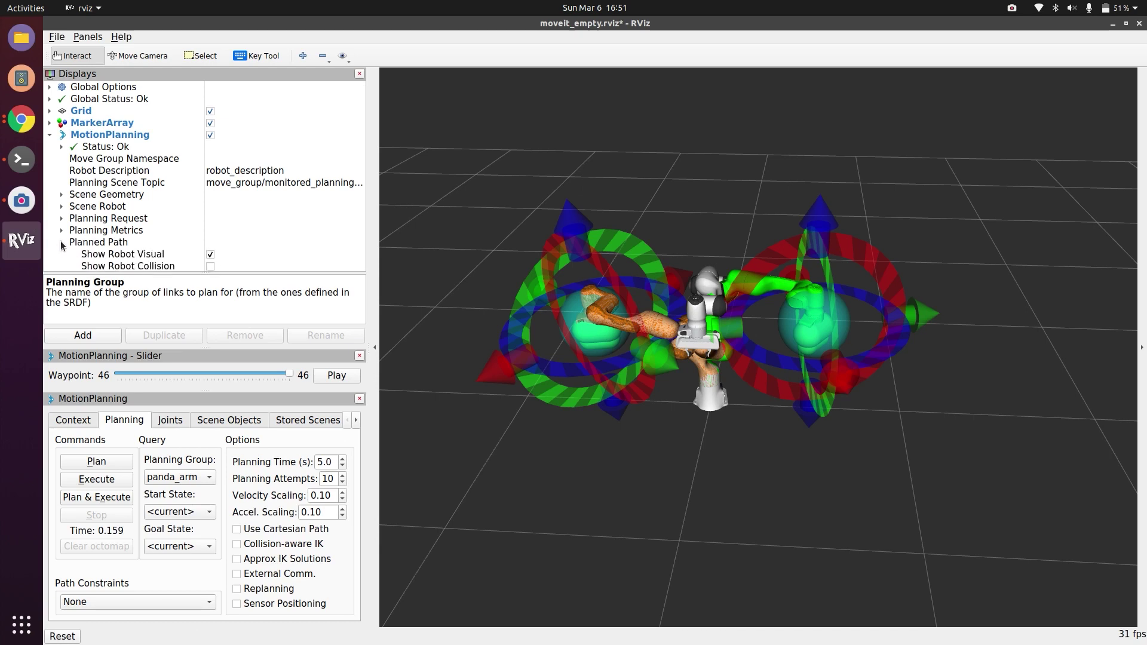
scroll(119, 248, down, 1)
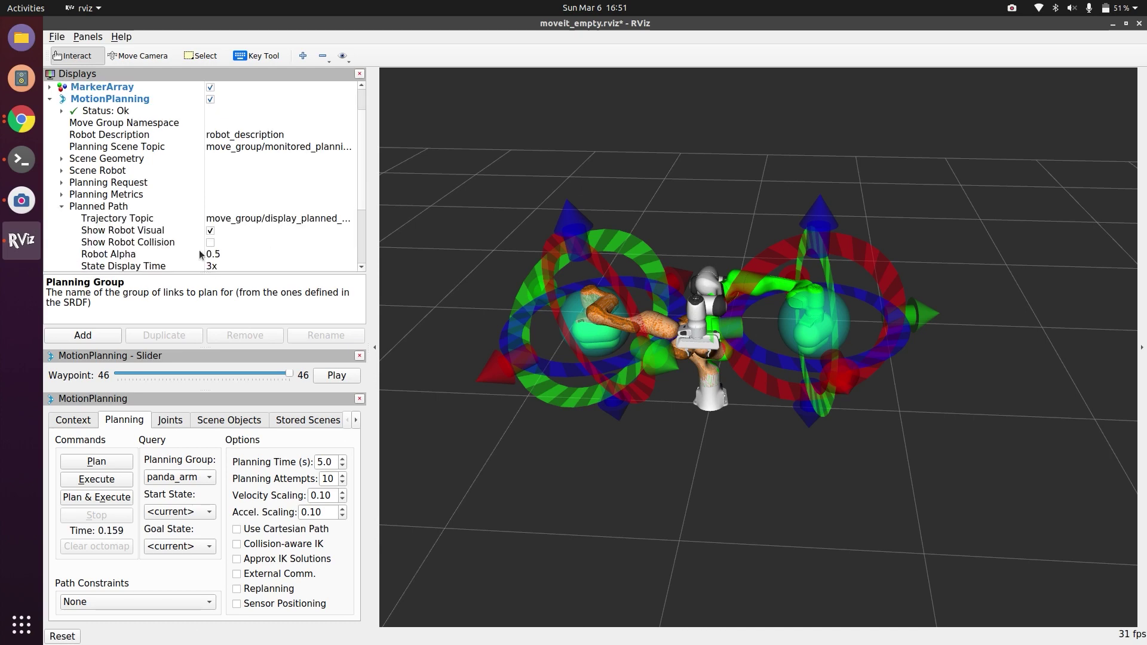
scroll(201, 254, down, 2)
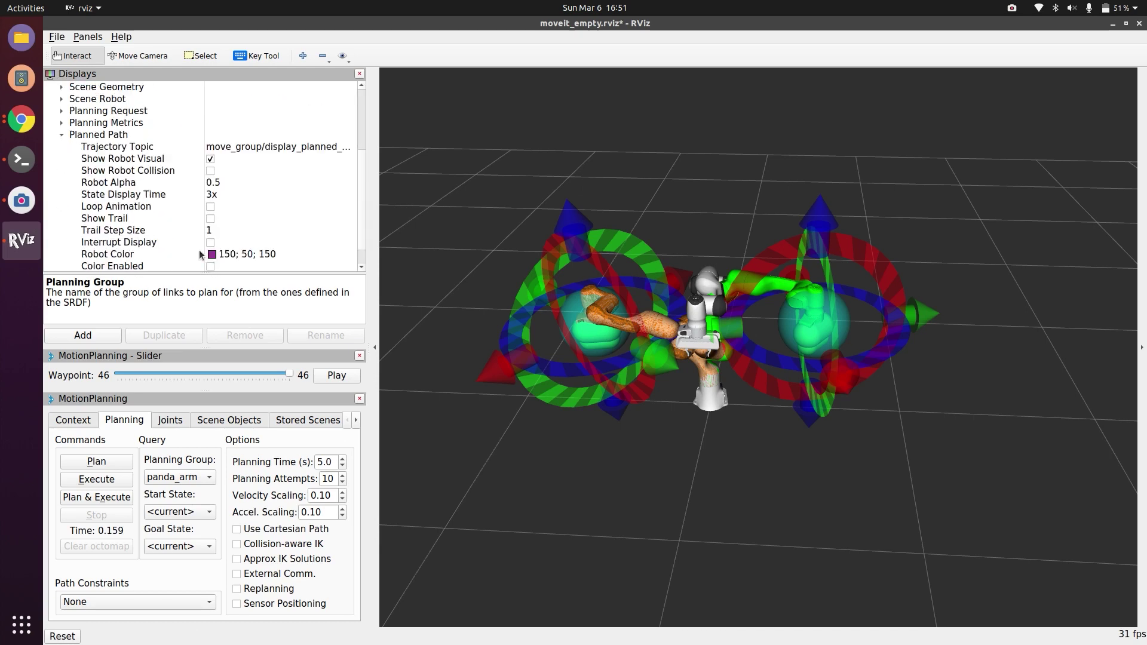
click(211, 219)
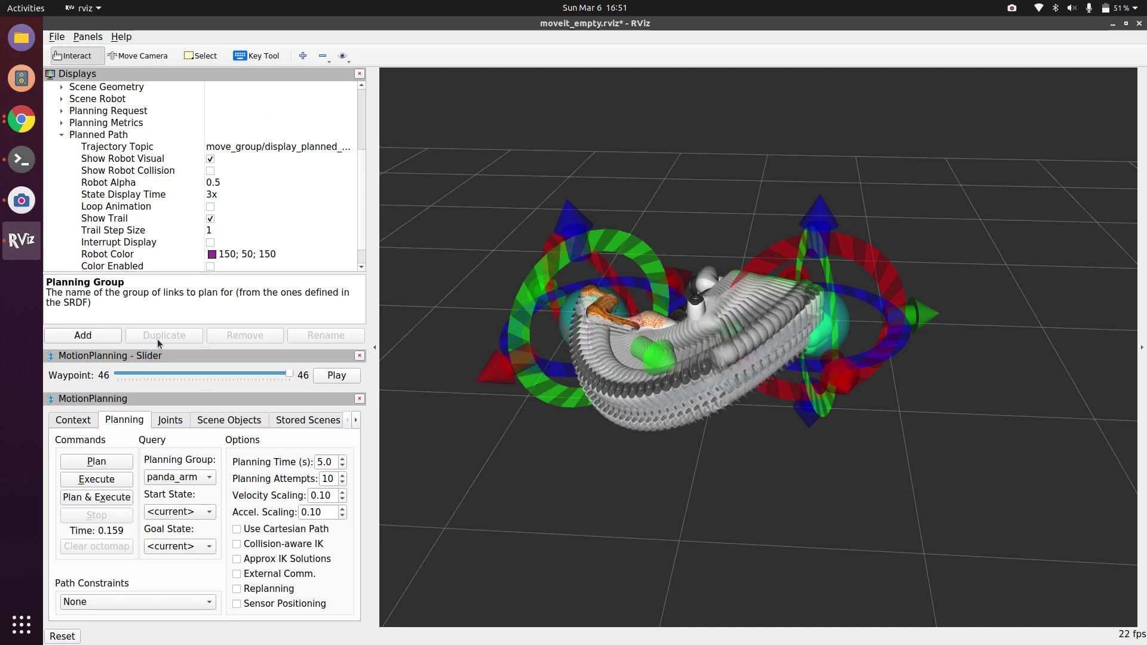
- Replan the motion, getting a 0.037 s plan, and orbit to a side-on view of the trail
click(91, 456)
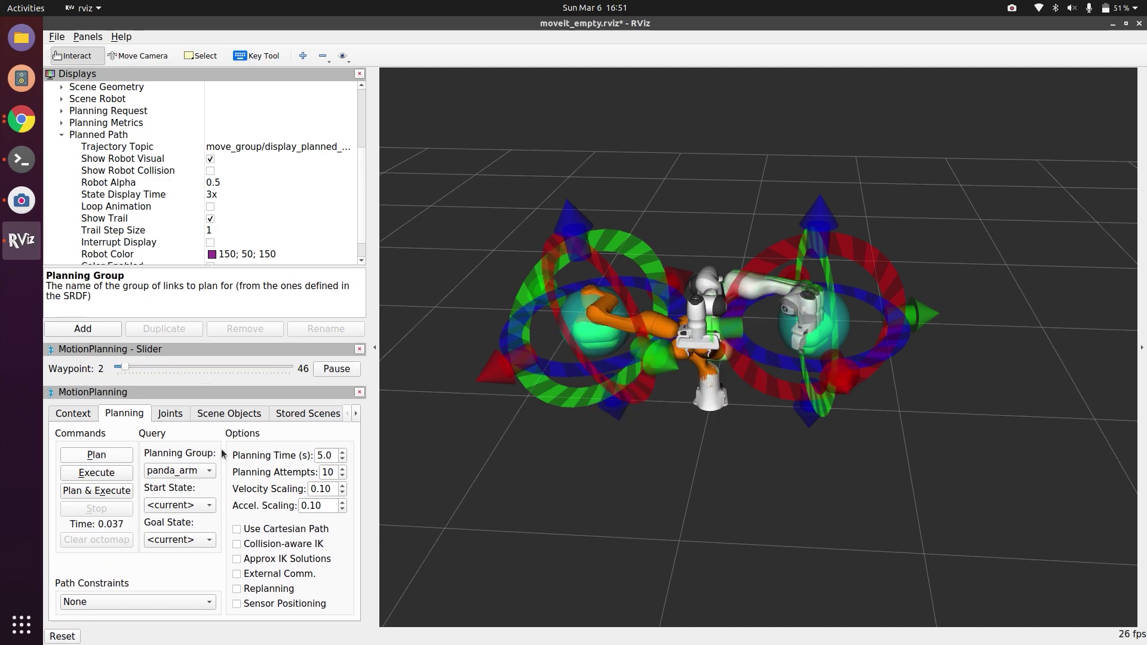
drag(616, 422, 556, 478)
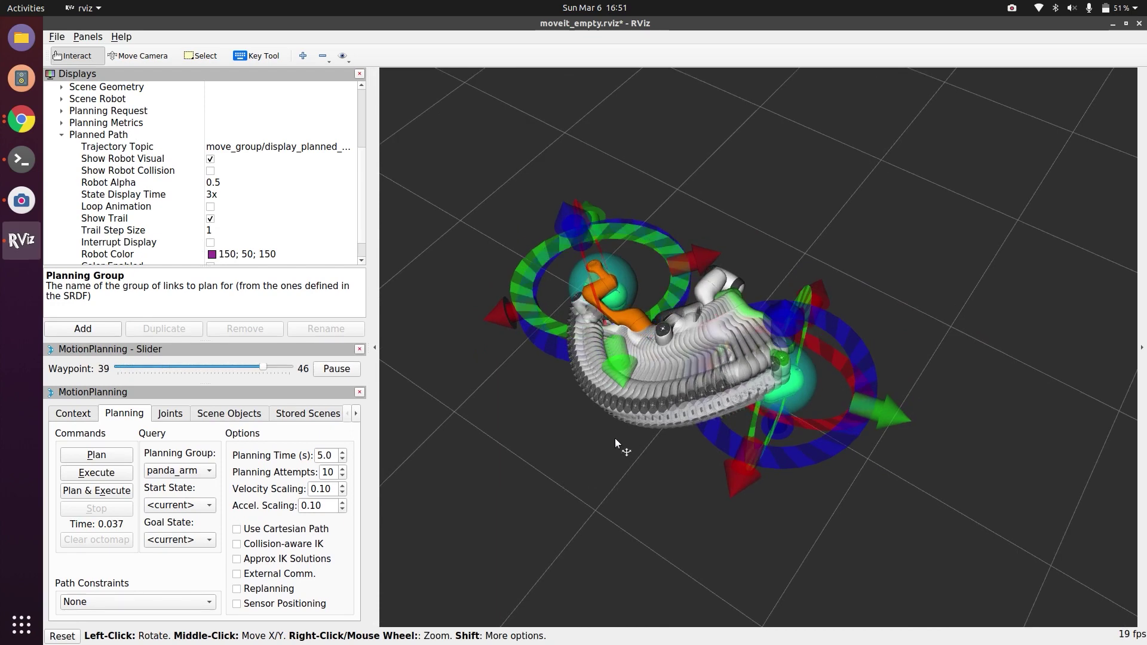
drag(549, 428, 621, 371)
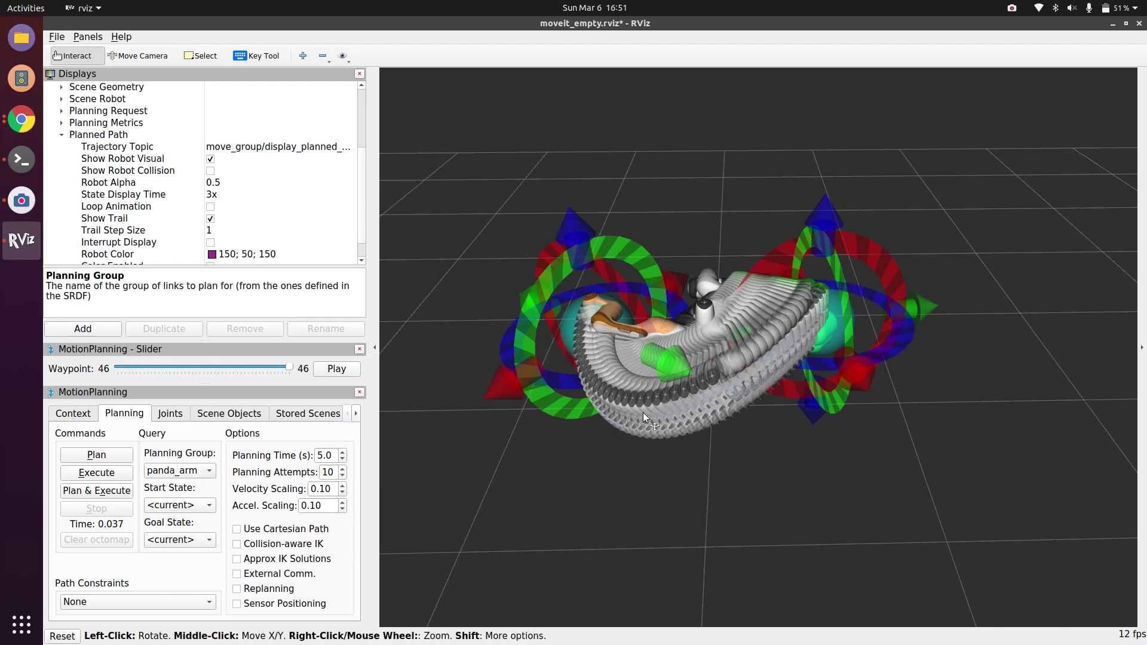
- Enable Use Cartesian Path and replan, producing a 0.293 s, 105-waypoint trajectory viewed from above
click(236, 529)
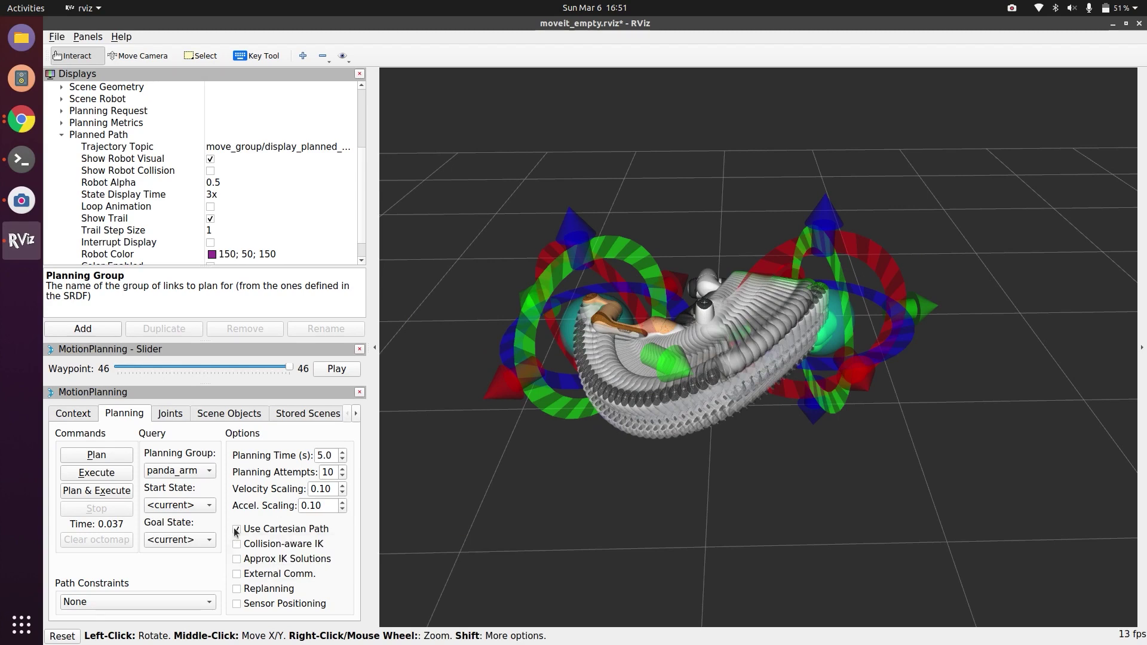
click(128, 457)
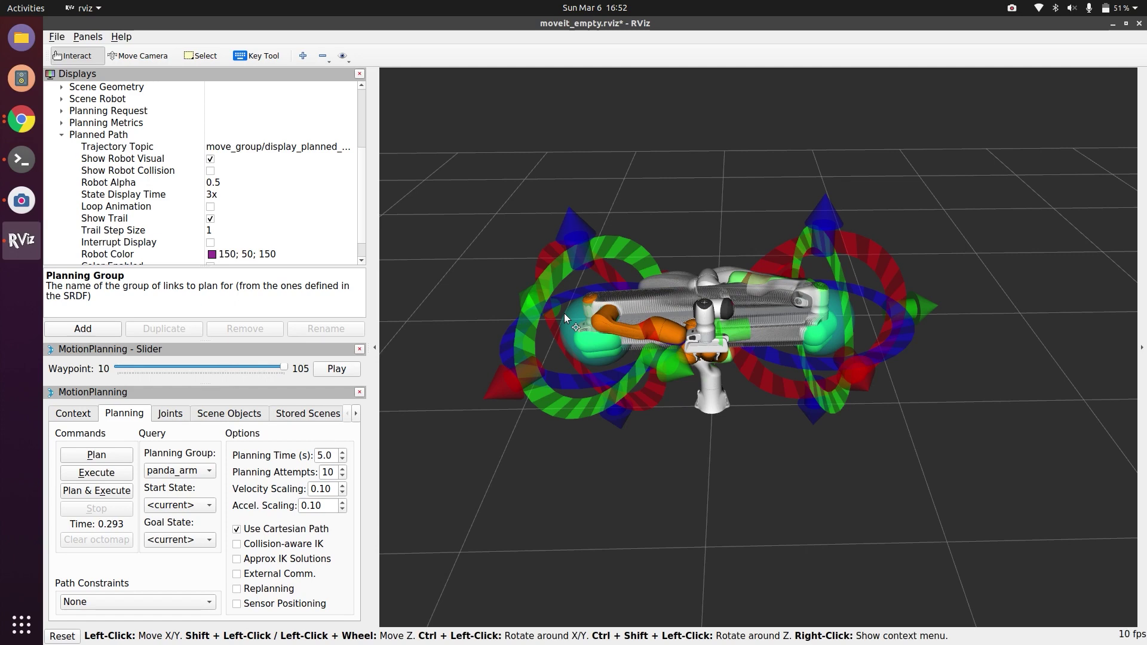
drag(681, 392, 671, 480)
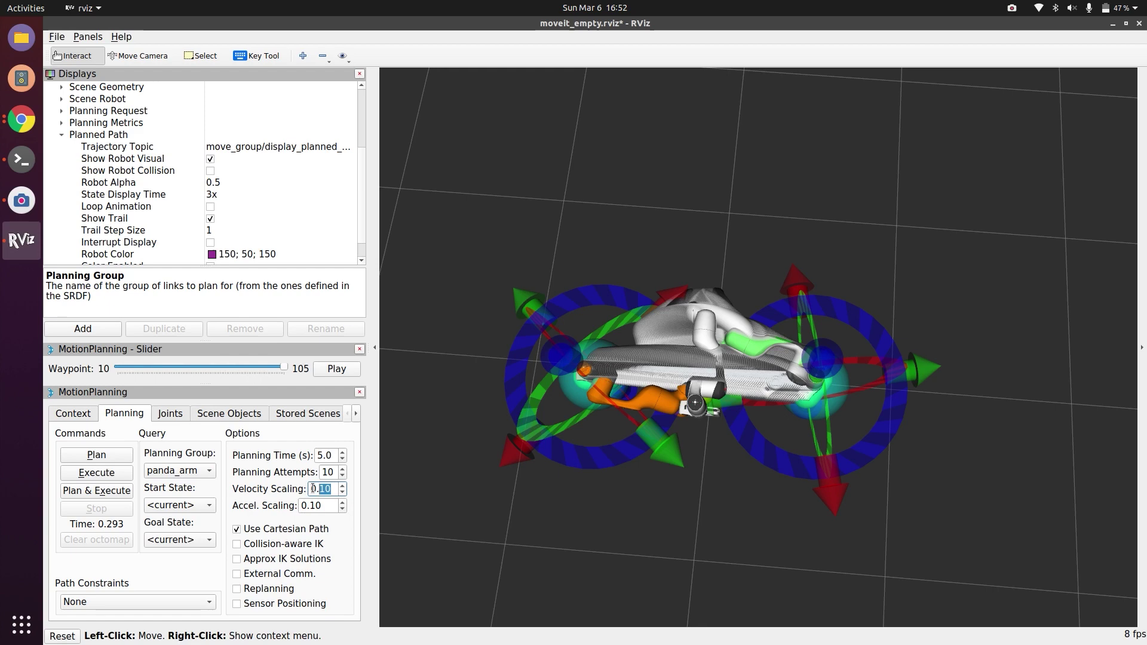
- Raise Velocity Scaling from 0.10 to 0.60 and replay the 105-waypoint Cartesian trajectory
click(330, 370)
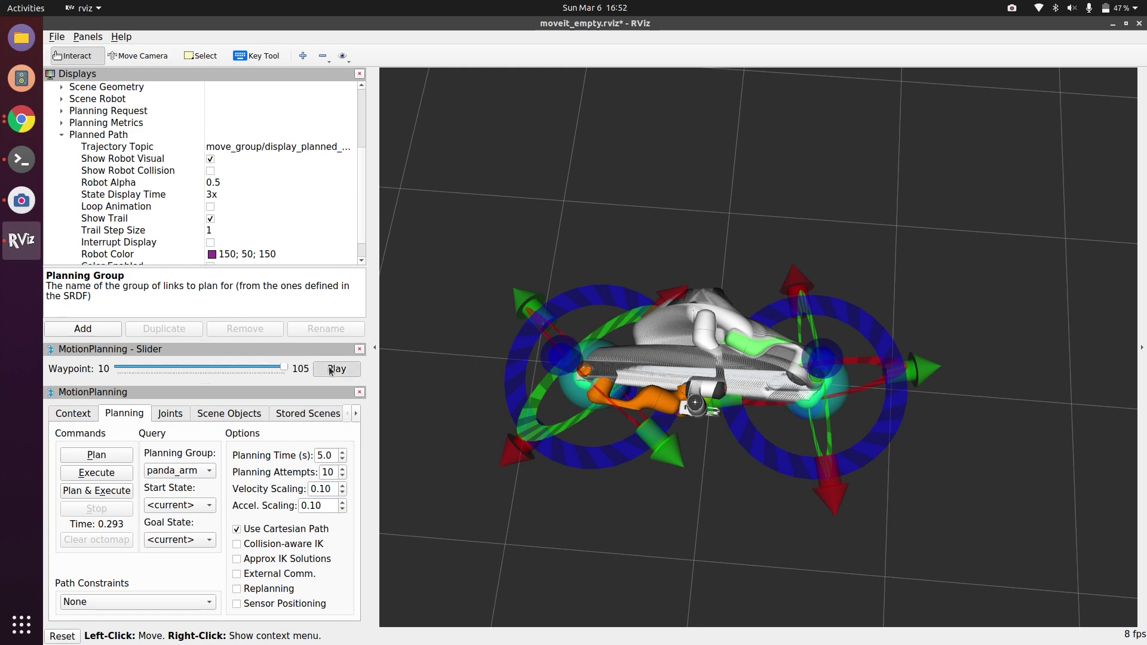
scroll(338, 490, up, 5)
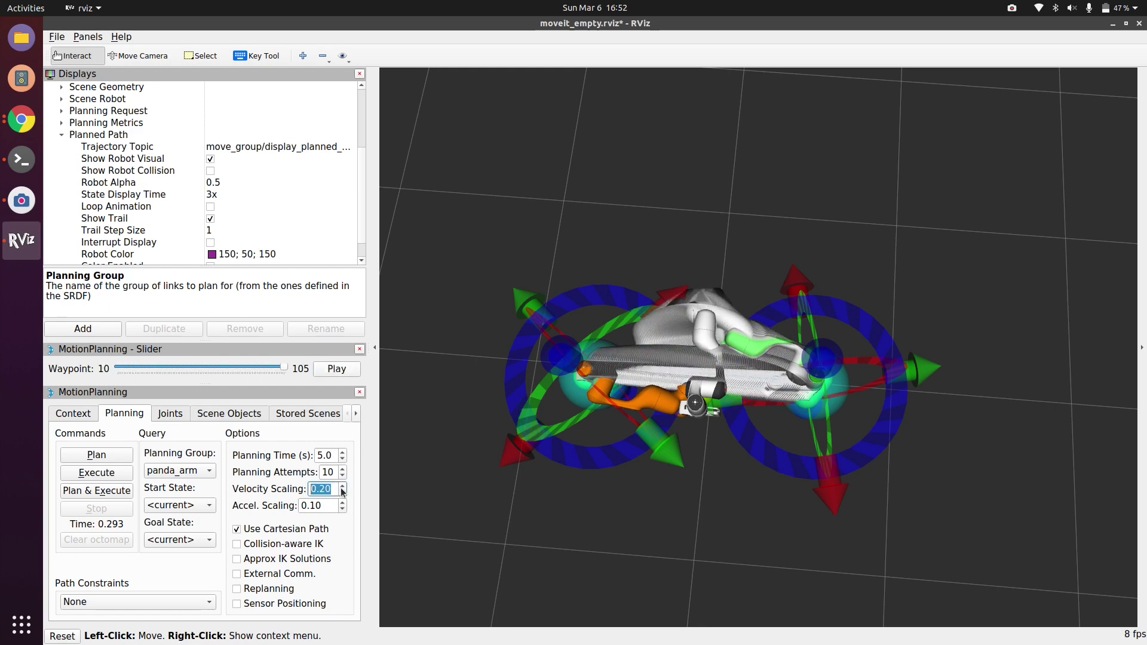
click(334, 374)
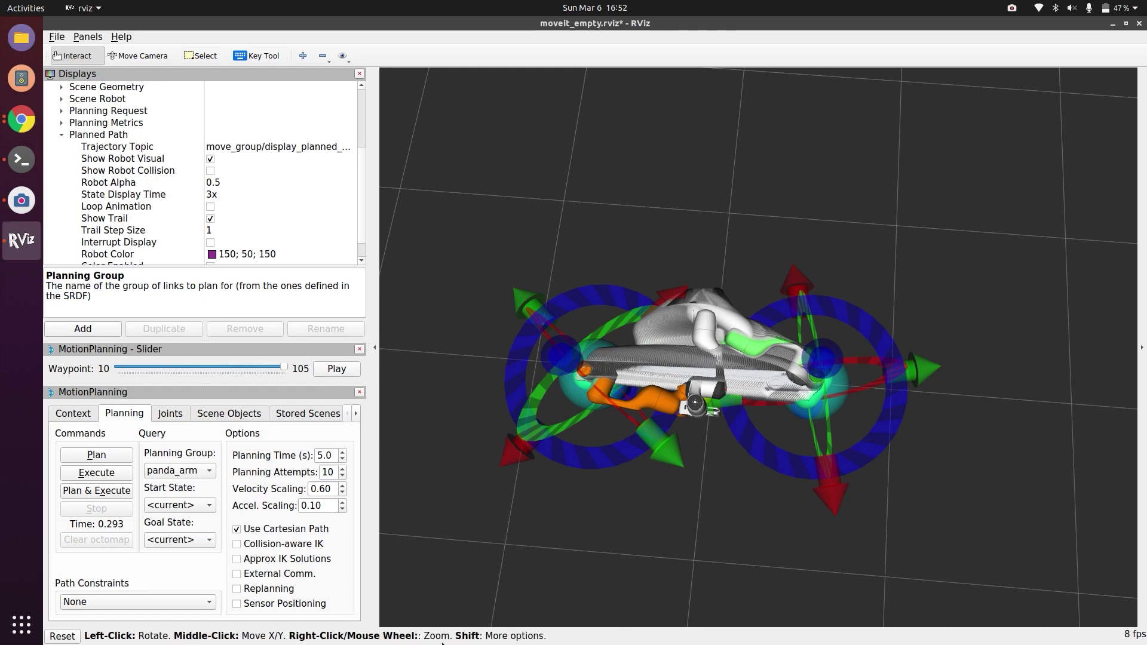
drag(657, 508, 718, 456)
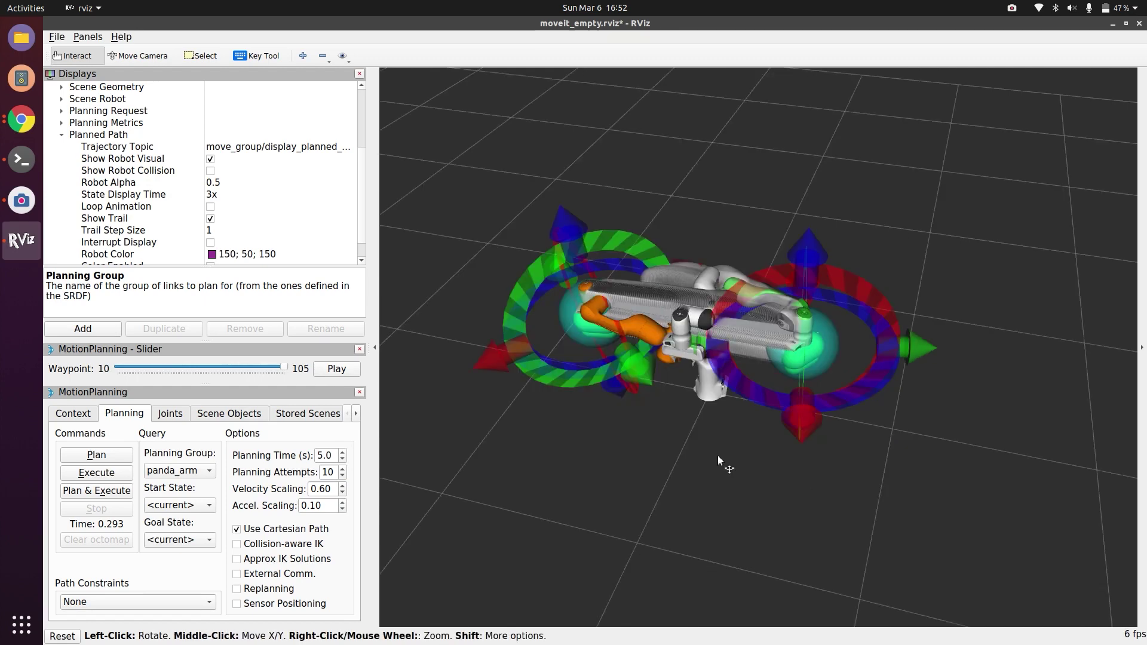